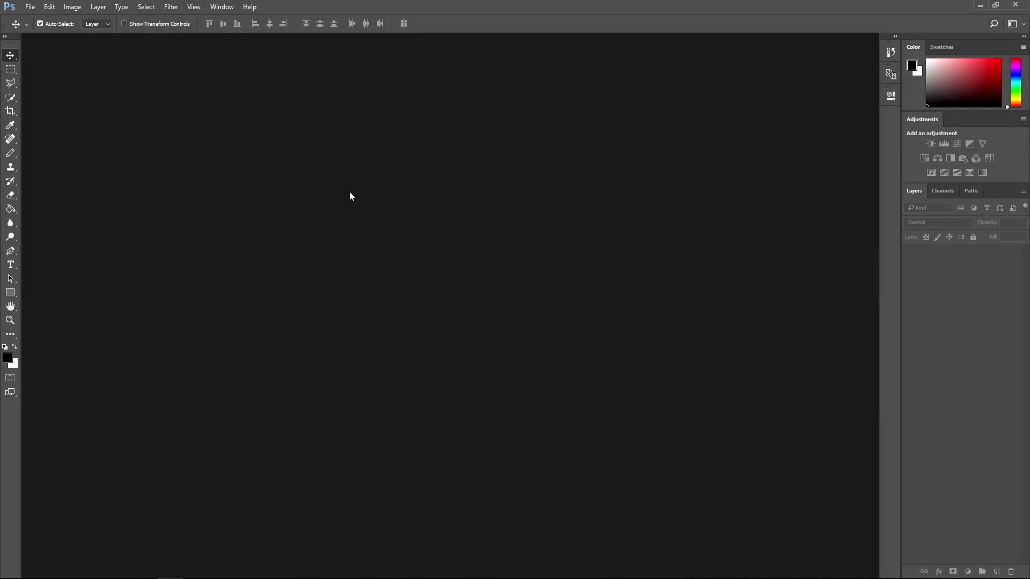
- Create a 1280 × 720 px document at resolution 75 with a transparent background
{"action": "left_click", "coordinate": [31, 8]}
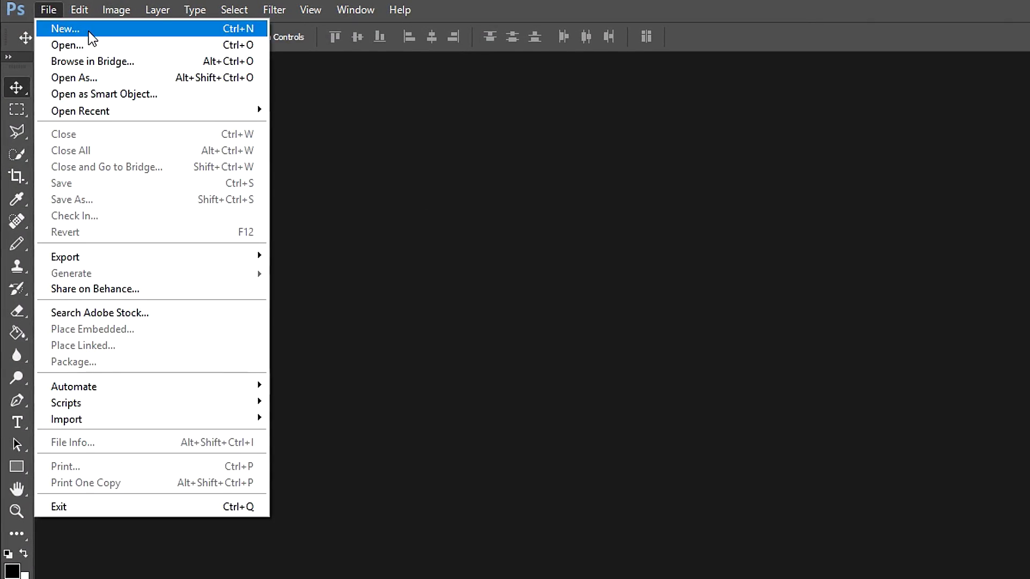
{"action": "left_click", "coordinate": [67, 27]}
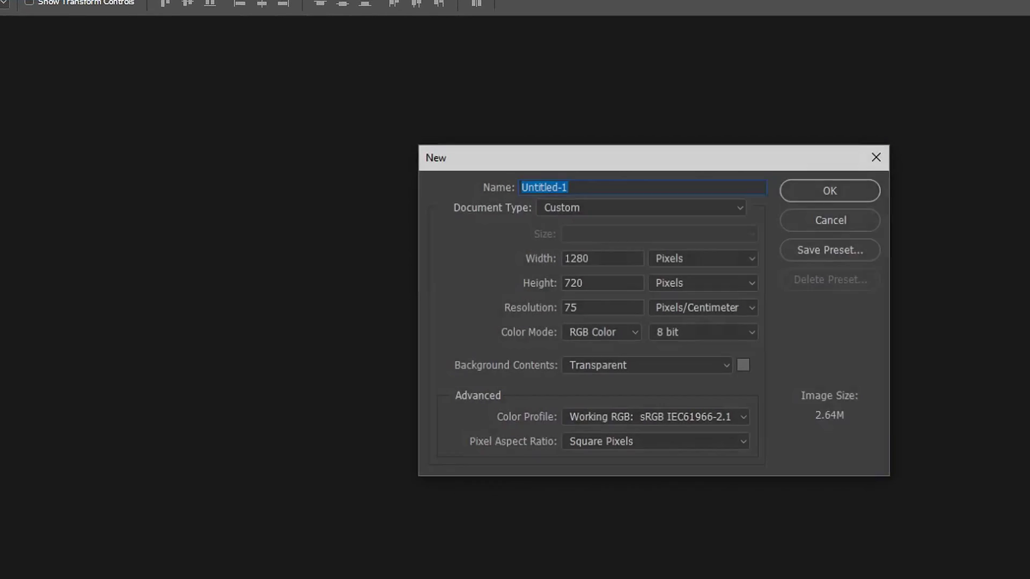
{"action": "double_click", "coordinate": [423, 228]}
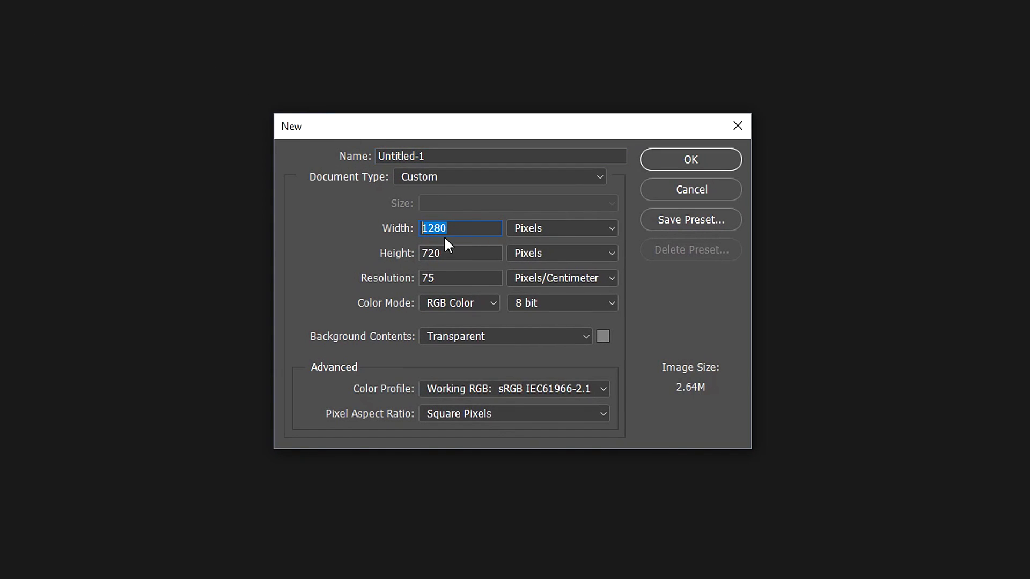
{"action": "double_click", "coordinate": [447, 251]}
{"action": "double_click", "coordinate": [455, 277]}
{"action": "left_click", "coordinate": [688, 159]}
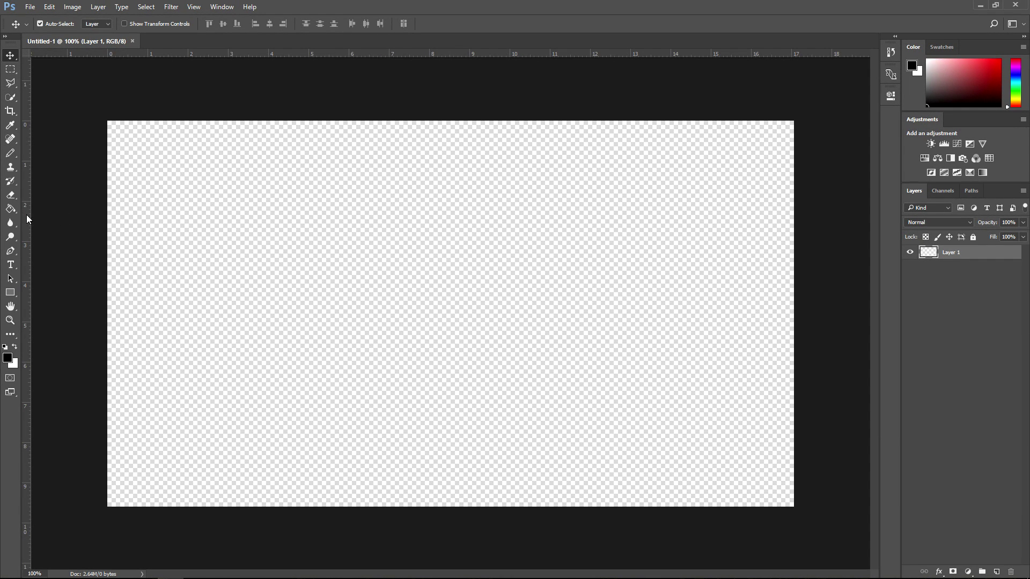
- Fill the transparent canvas with a near-black colour using the Paint Bucket
{"action": "left_click", "coordinate": [12, 209]}
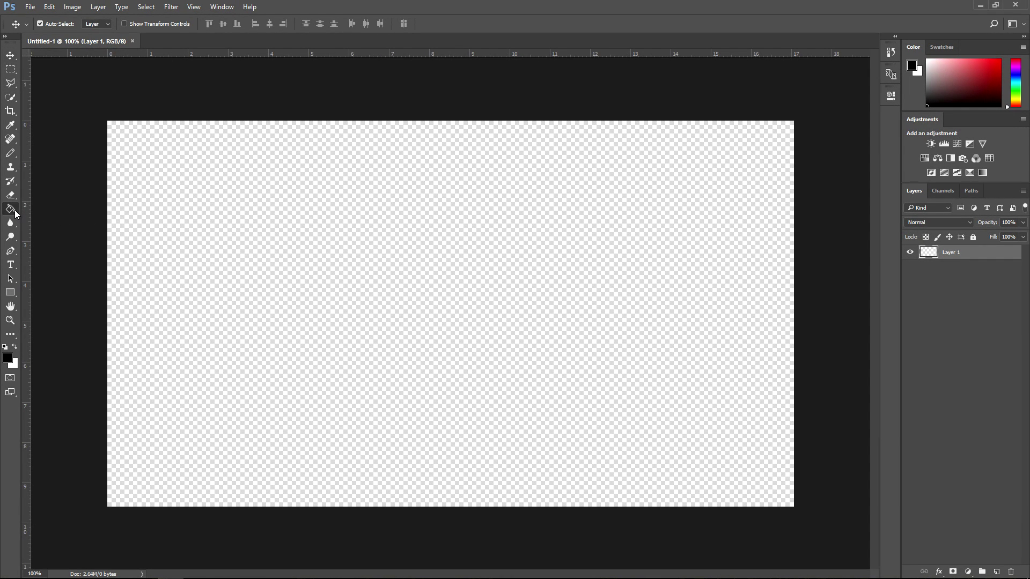
{"action": "left_click", "coordinate": [7, 360]}
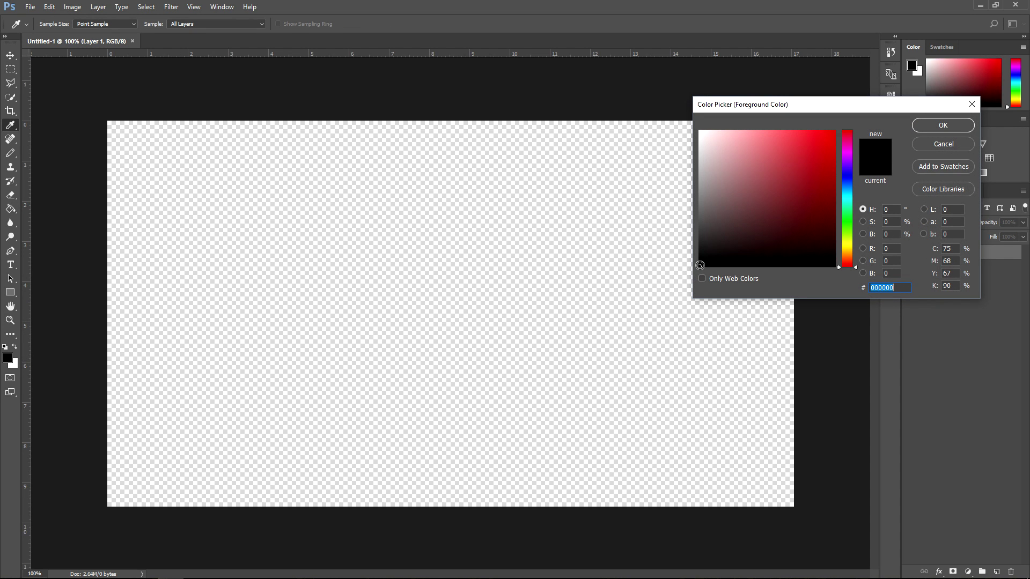
{"action": "left_click_drag", "start_coordinate": [699, 265], "coordinate": [687, 259]}
{"action": "left_click", "coordinate": [920, 126]}
{"action": "left_click", "coordinate": [507, 272]}
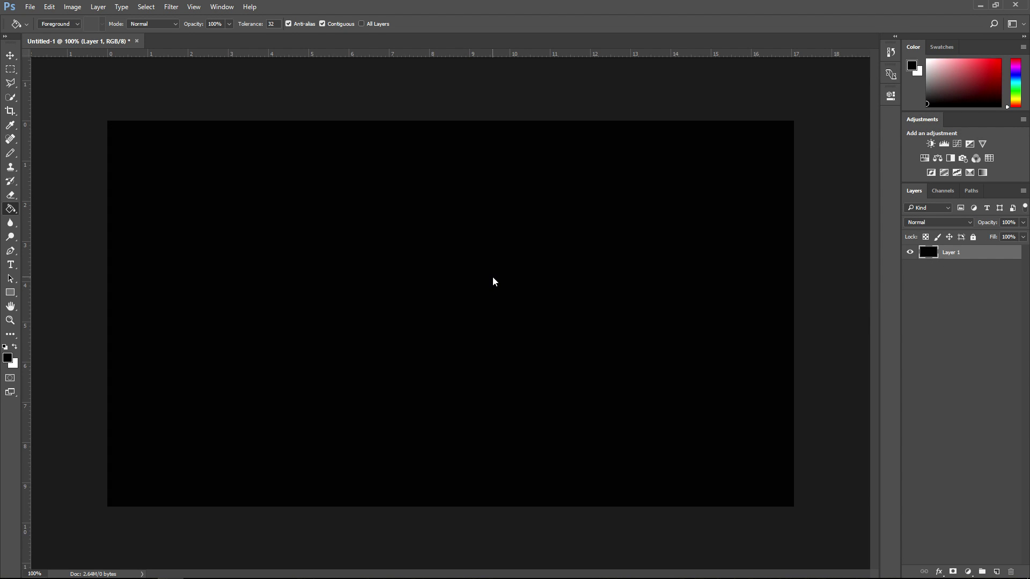
- Set the Type tool's text colour to white
{"action": "left_click", "coordinate": [10, 265]}
{"action": "left_click", "coordinate": [375, 26]}
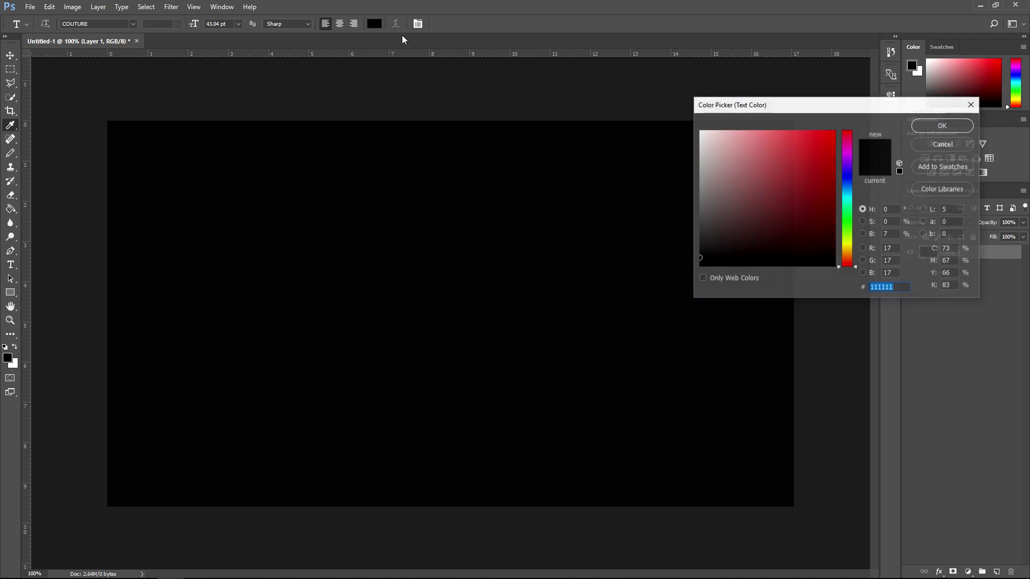
{"action": "left_click_drag", "start_coordinate": [712, 153], "coordinate": [679, 105]}
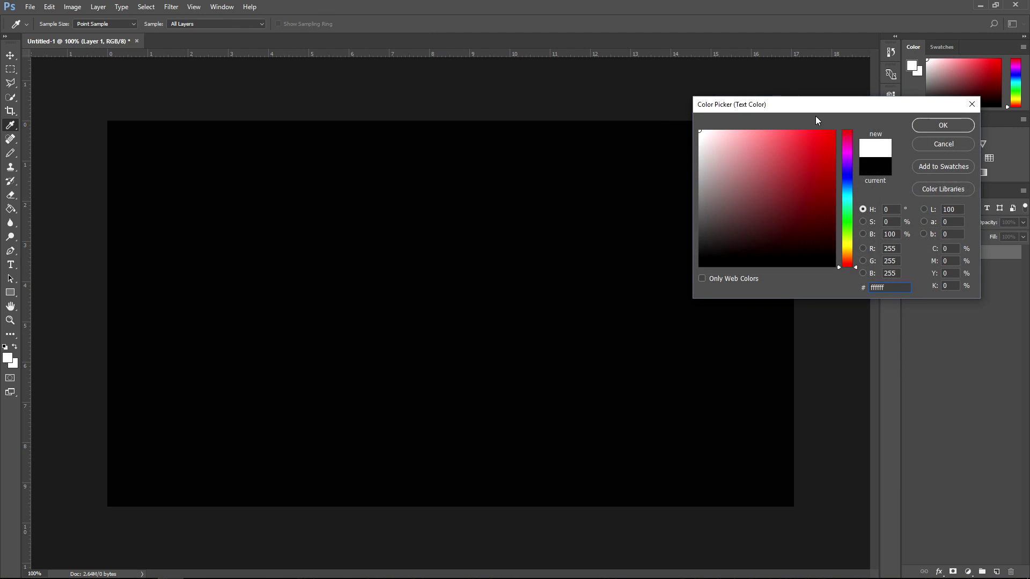
{"action": "left_click", "coordinate": [911, 127]}
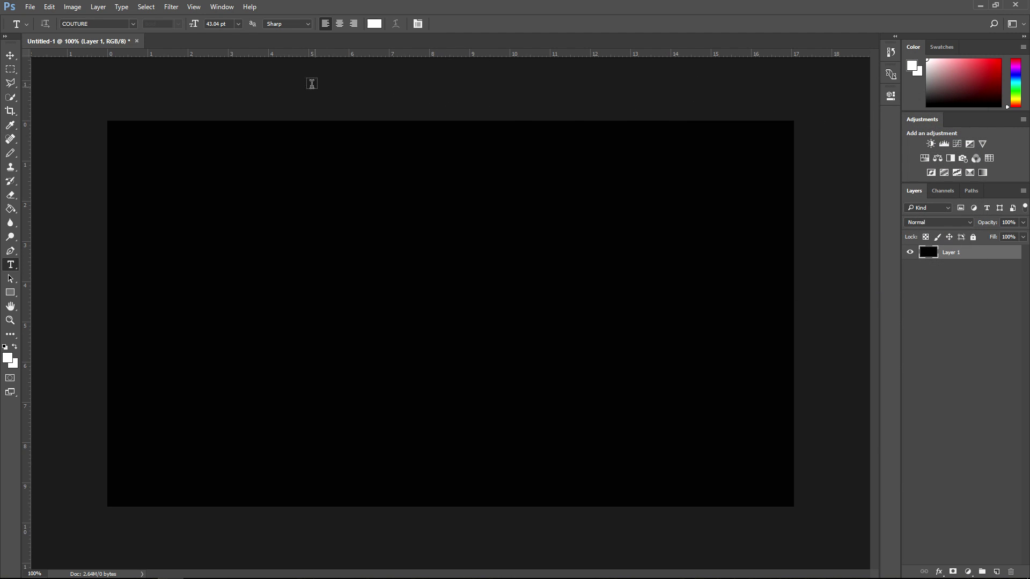
- Type GLITCH at 72 pt in a text box across the canvas centre
{"action": "left_click", "coordinate": [238, 24]}
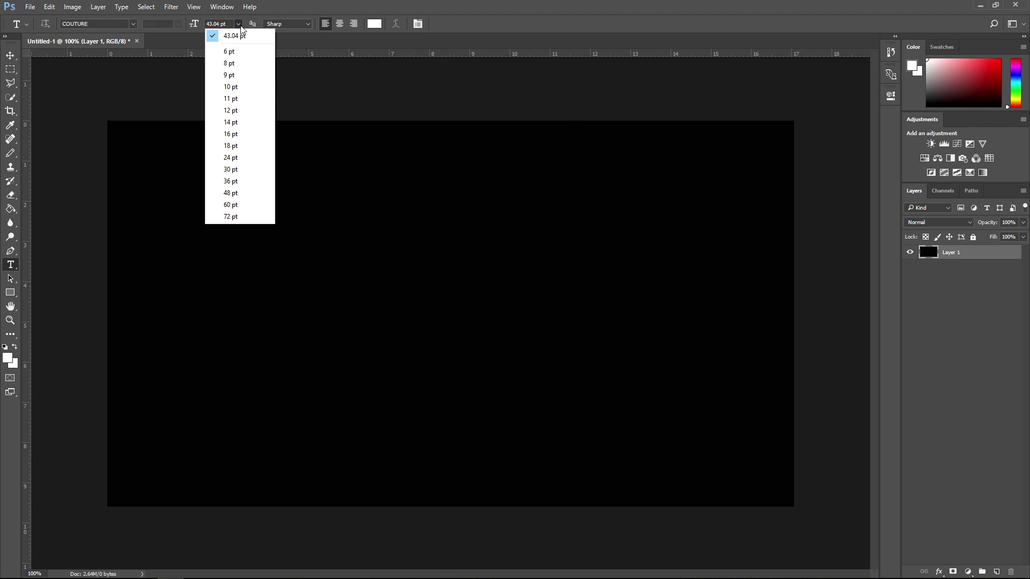
{"action": "left_click", "coordinate": [246, 215]}
{"action": "left_click_drag", "start_coordinate": [226, 244], "coordinate": [648, 407]}
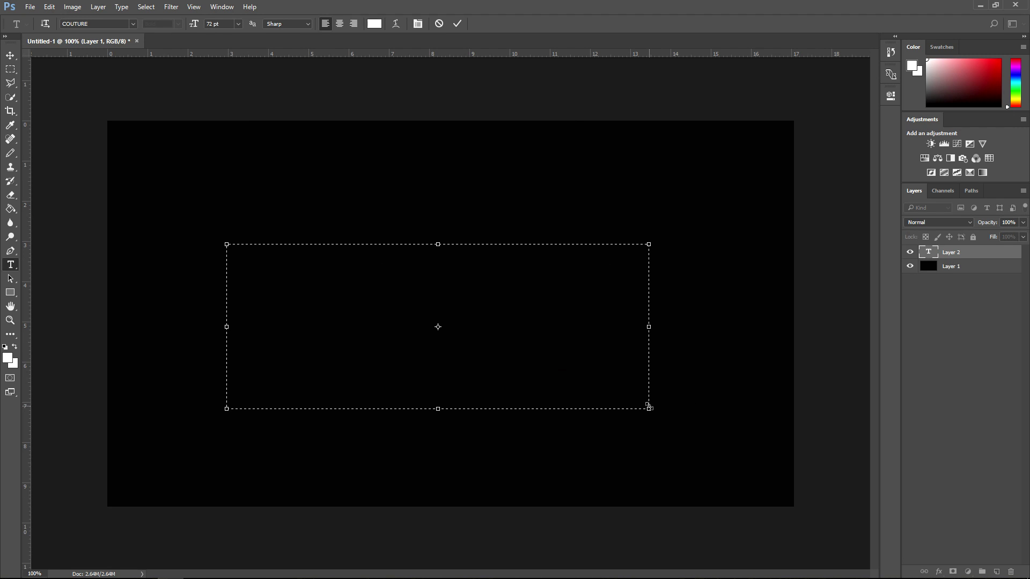
{"action": "type", "text": "GLIT"}
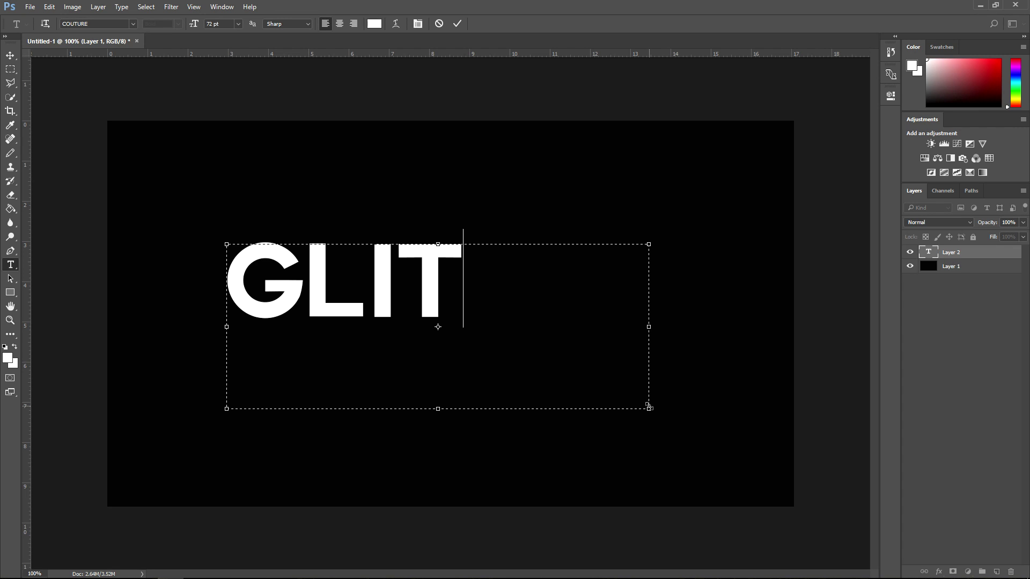
{"action": "type", "text": "CH"}
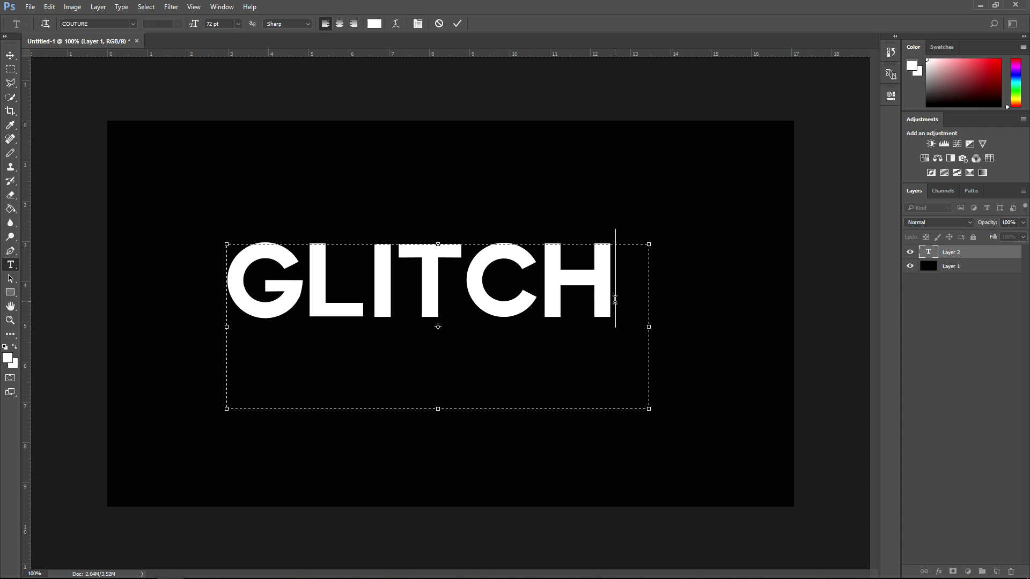
- Keep the current font, shrink the text box to fit GLITCH, and commit the text
{"action": "mouse_move", "coordinate": [615, 300]}
{"action": "left_mouse_down"}
{"action": "mouse_move", "coordinate": [305, 241]}
{"action": "mouse_move", "coordinate": [166, 113]}
{"action": "left_mouse_up"}
{"action": "left_click", "coordinate": [133, 25]}
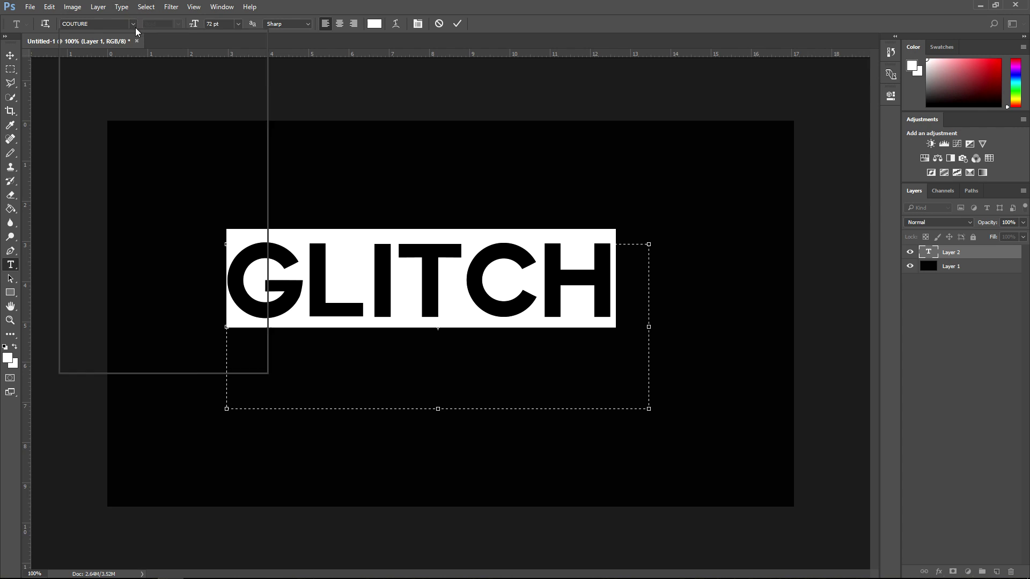
{"action": "left_click", "coordinate": [412, 261]}
{"action": "left_click_drag", "start_coordinate": [648, 408], "coordinate": [619, 323]}
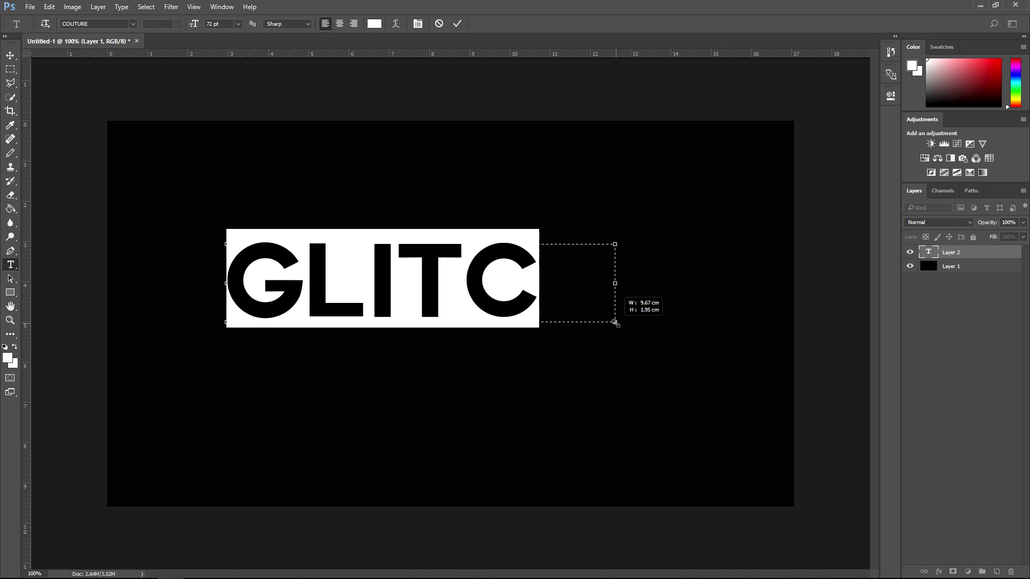
{"action": "left_click", "coordinate": [447, 302]}
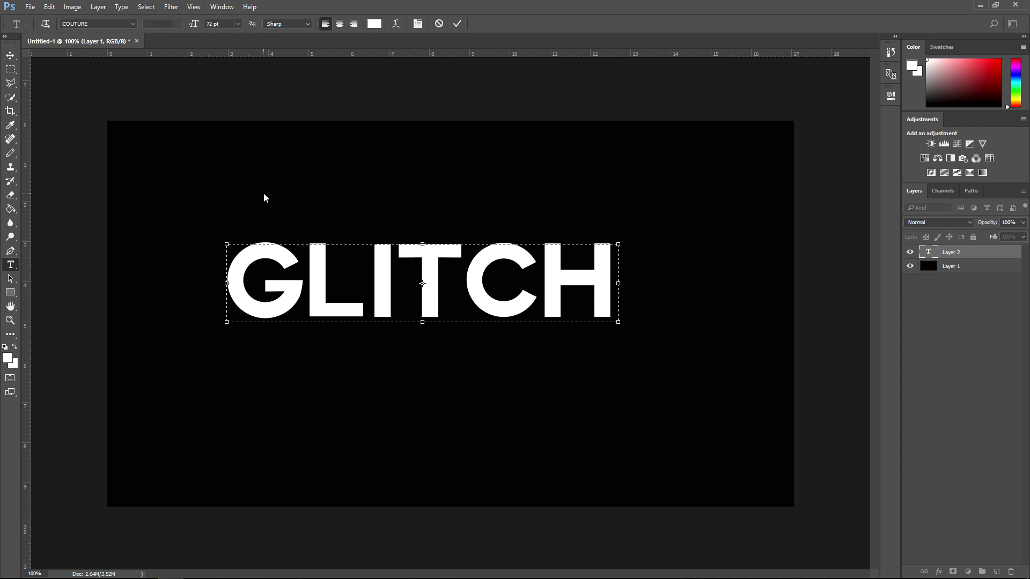
{"action": "left_click", "coordinate": [10, 55]}
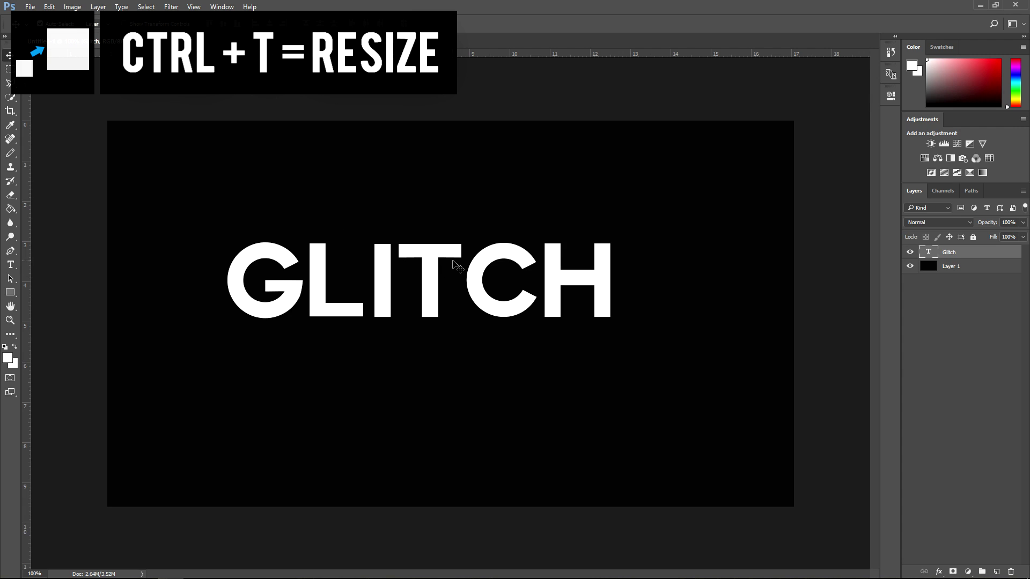
- Enlarge the GLITCH text with Free Transform and move it to the canvas centre
{"action": "key", "text": "ctrl+t"}
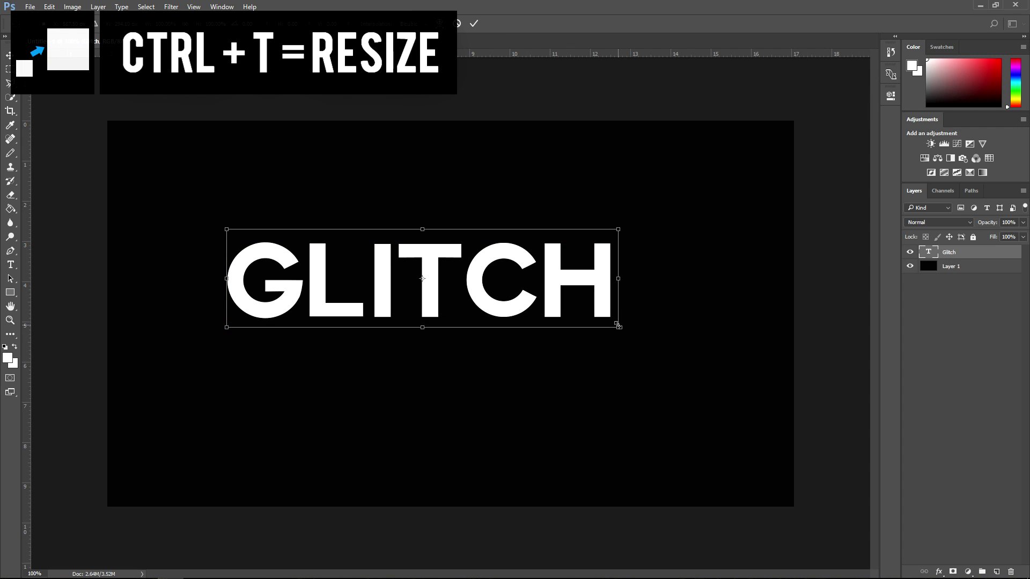
{"action": "left_click_drag", "start_coordinate": [616, 324], "coordinate": [668, 335]}
{"action": "mouse_move", "coordinate": [568, 284]}
{"action": "left_mouse_down"}
{"action": "mouse_move", "coordinate": [589, 318]}
{"action": "mouse_move", "coordinate": [569, 314]}
{"action": "left_mouse_up"}
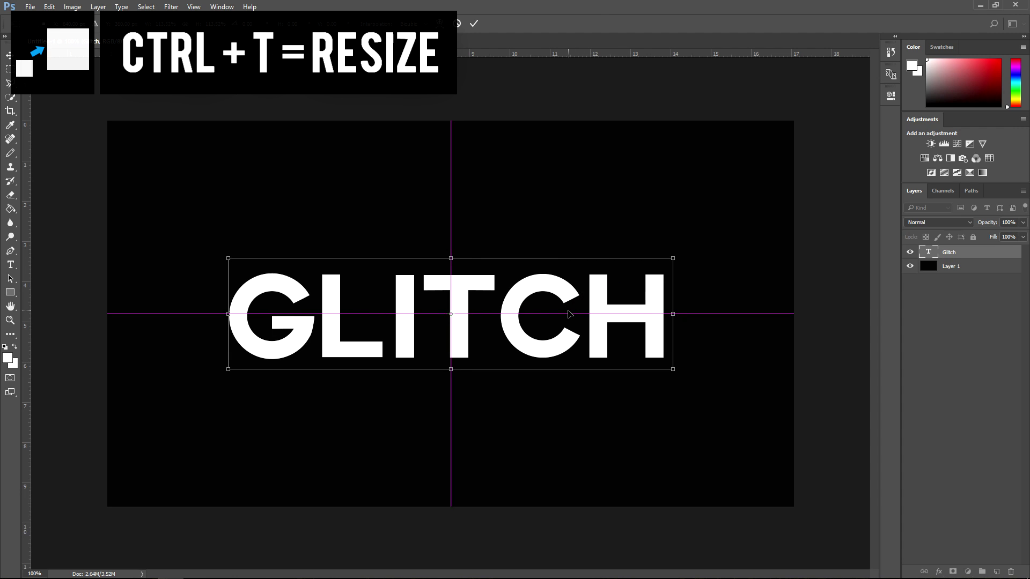
{"action": "key", "text": "Return"}
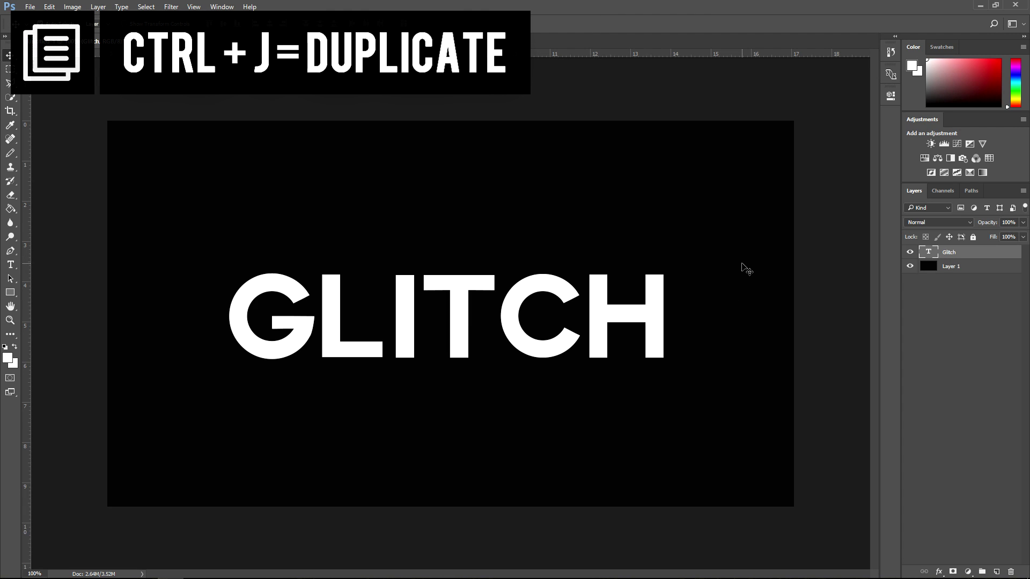
- Duplicate the Glitch text layer and rasterize the Glitch copy layer
{"action": "key", "text": "ctrl"}
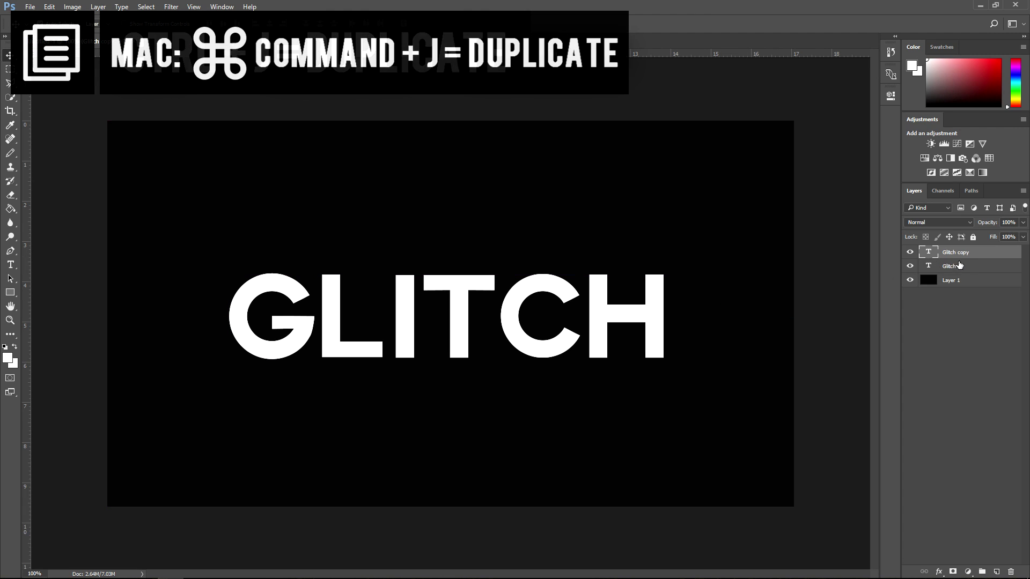
{"action": "key", "text": "ctrl+j"}
{"action": "key", "text": "ctrl+bracketleft"}
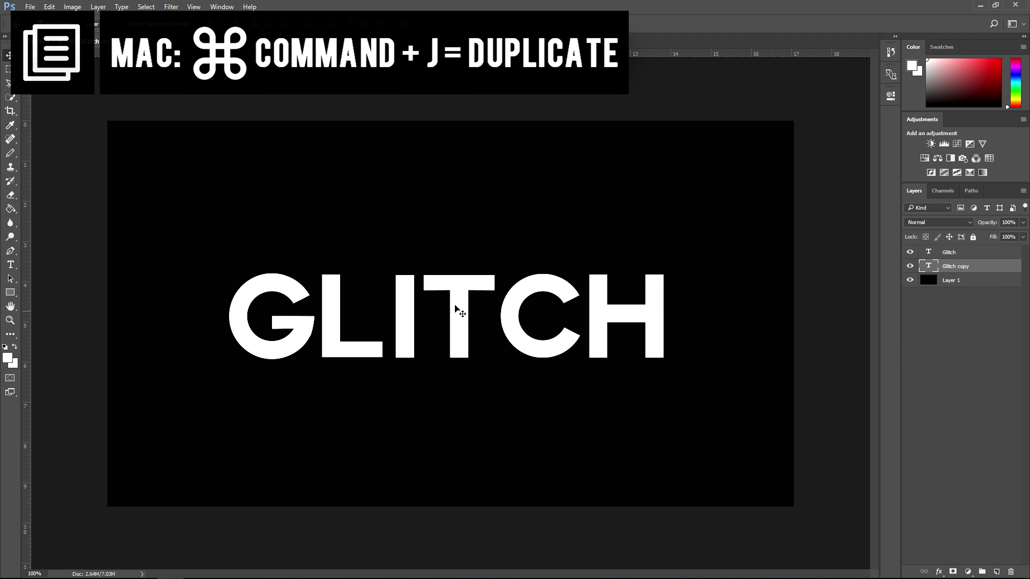
{"action": "key", "text": "e"}
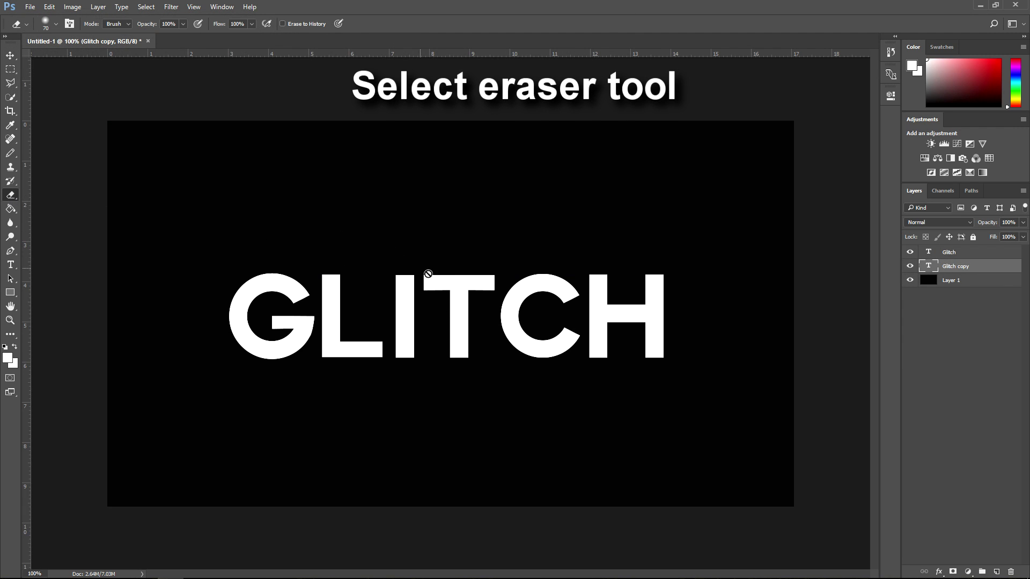
{"action": "left_click", "coordinate": [428, 274]}
{"action": "left_click", "coordinate": [485, 232]}
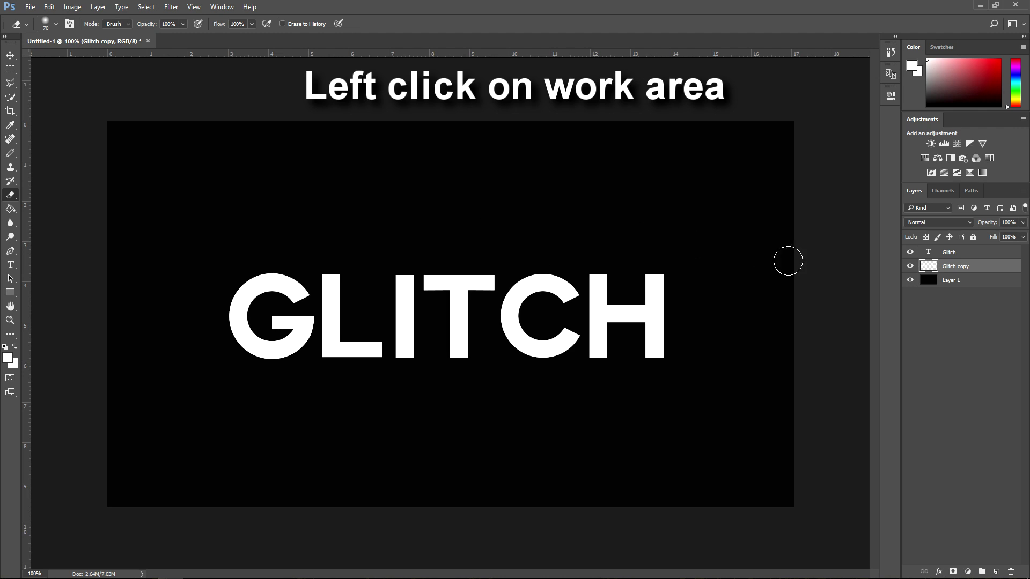
{"action": "left_click", "coordinate": [788, 261]}
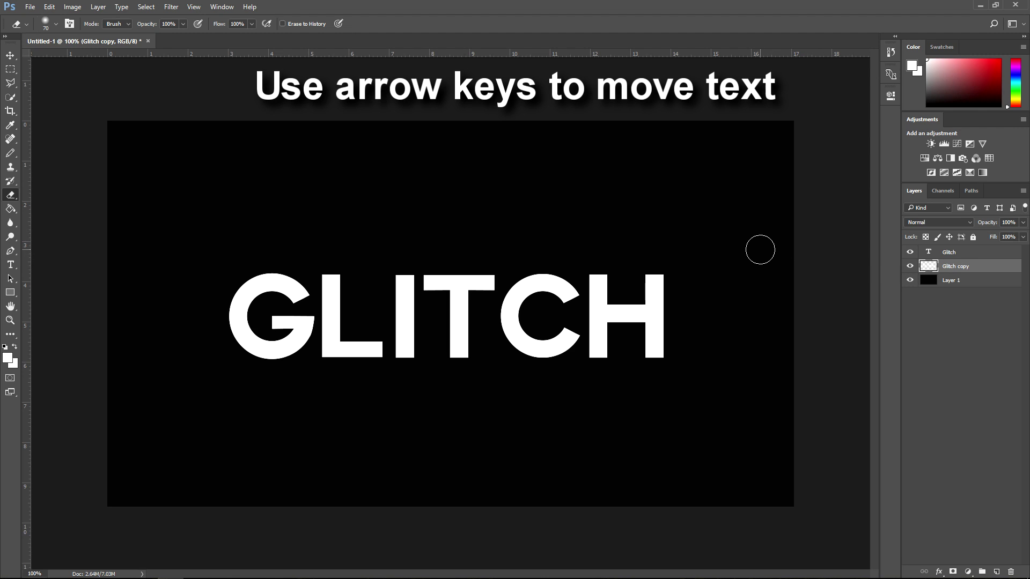
- Nudge the Glitch copy layer one step left and two steps up
{"action": "key", "text": "v"}
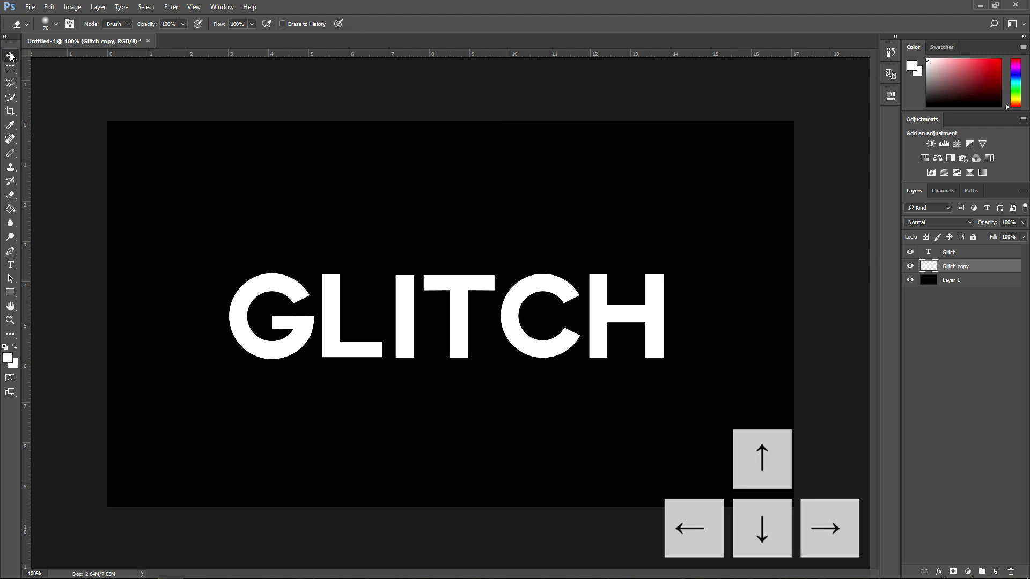
{"action": "key", "text": "Left"}
{"action": "key", "text": "Left"}
{"action": "key", "text": "Left"}
{"action": "key", "text": "Left"}
{"action": "key", "text": "Up"}
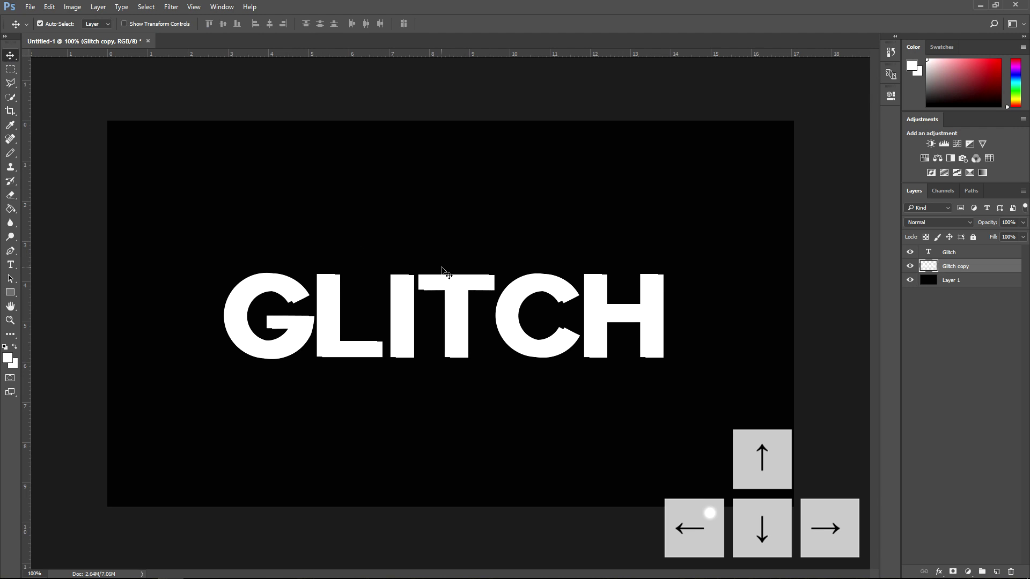
{"action": "key", "text": "Up"}
{"action": "key", "text": "Up"}
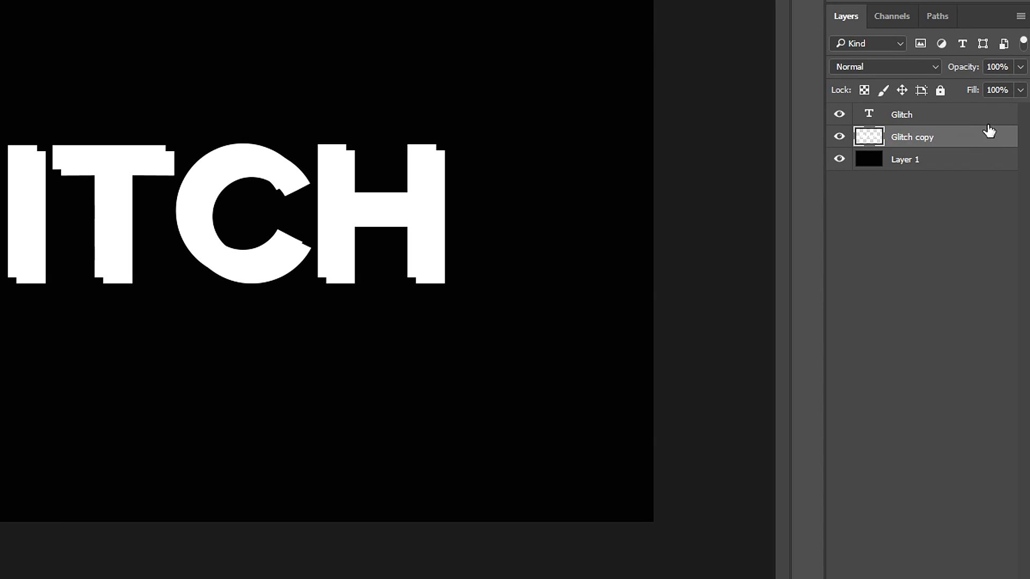
{"action": "right_click", "coordinate": [966, 155]}
{"action": "left_click", "coordinate": [883, 12]}
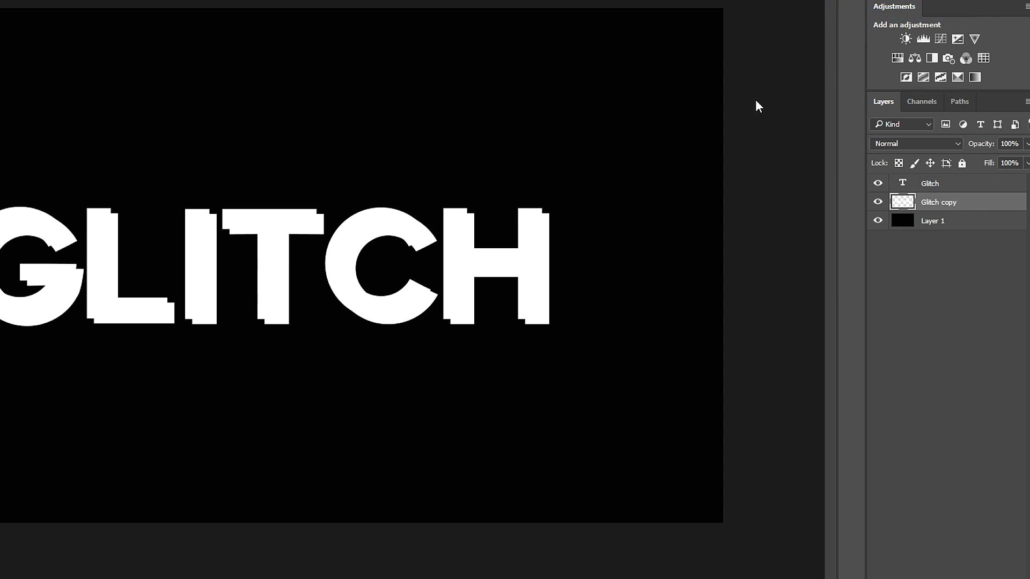
- Add a red #ff0000 Color Overlay to the Glitch copy layer
{"action": "left_click", "coordinate": [284, 294]}
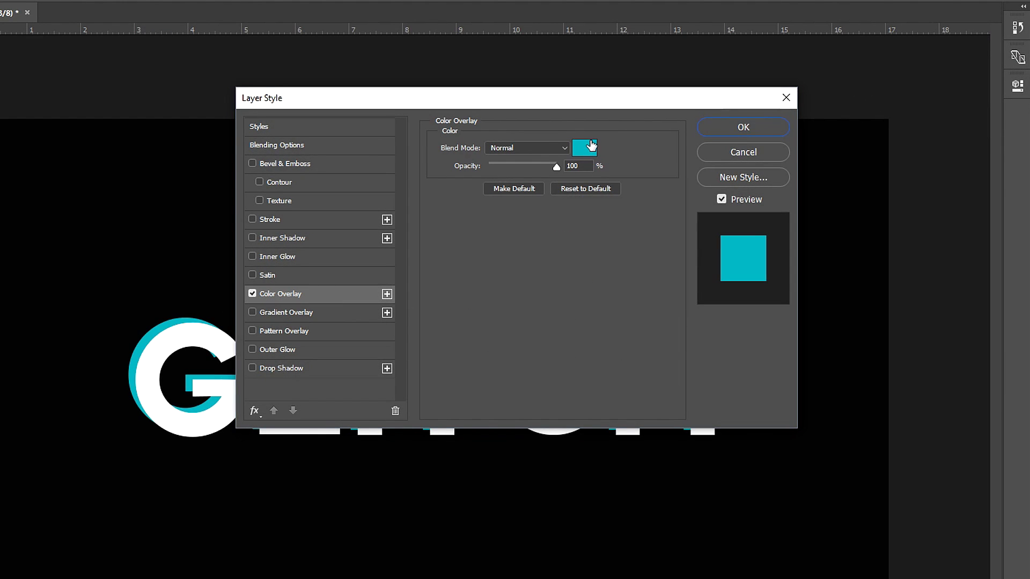
{"action": "left_click", "coordinate": [589, 147]}
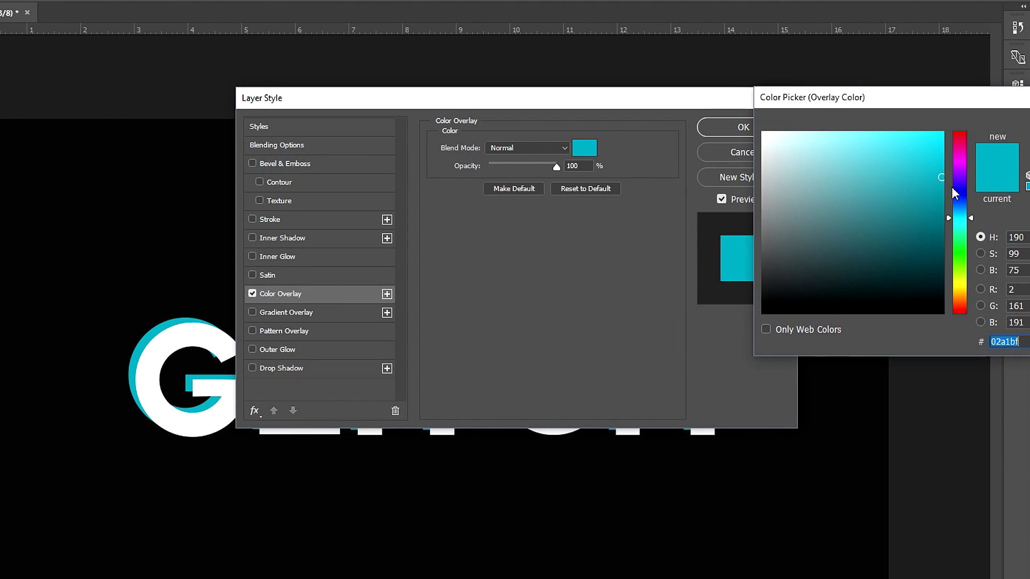
{"action": "left_click_drag", "start_coordinate": [951, 187], "coordinate": [957, 112]}
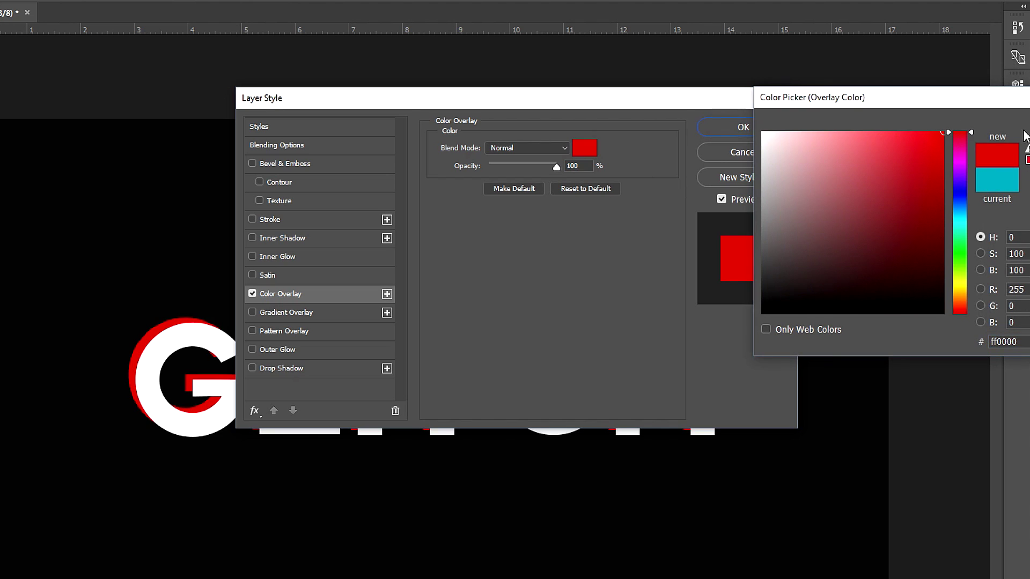
{"action": "key", "text": "Return"}
{"action": "left_click", "coordinate": [720, 129]}
{"action": "left_click", "coordinate": [608, 245]}
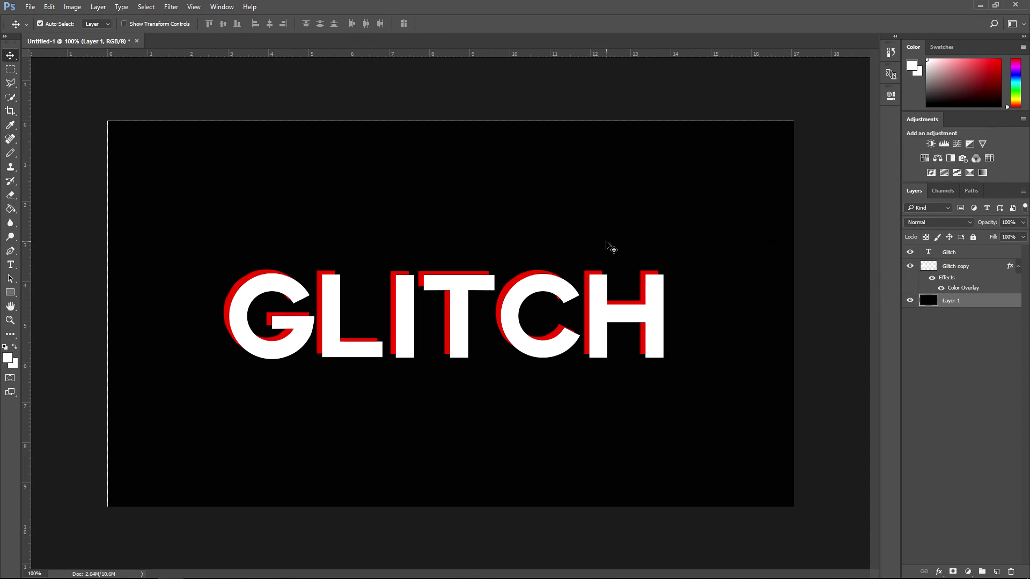
- Lock Layer 1, duplicate Glitch copy, and nudge the new copy right and down
{"action": "left_click", "coordinate": [973, 237]}
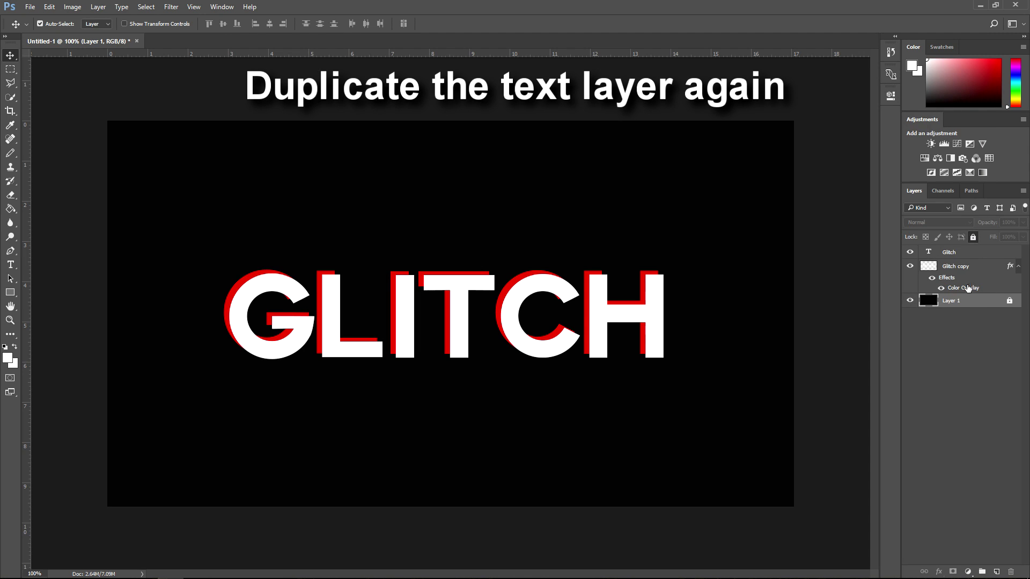
{"action": "left_click", "coordinate": [962, 267]}
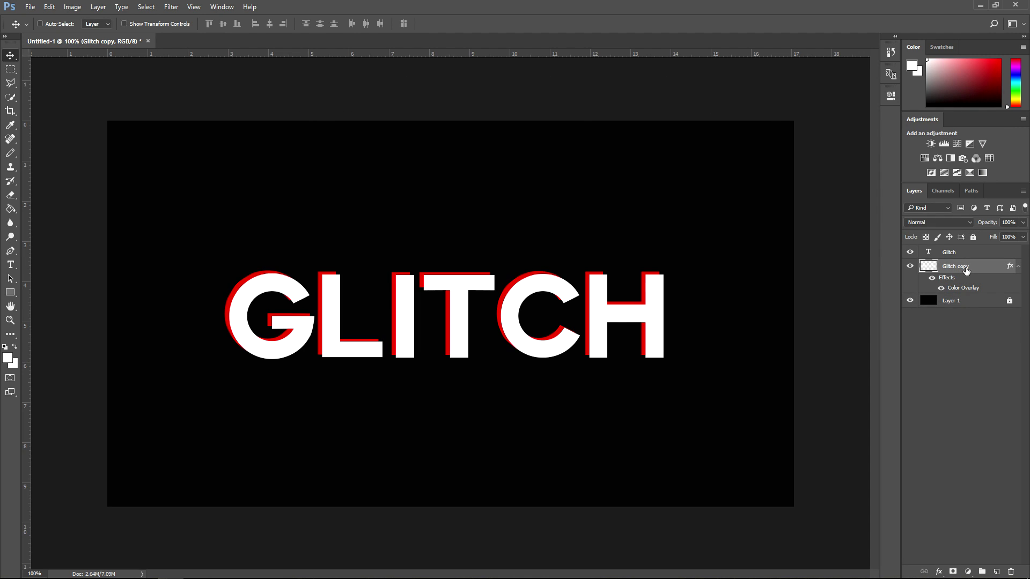
{"action": "key", "text": "ctrl+j"}
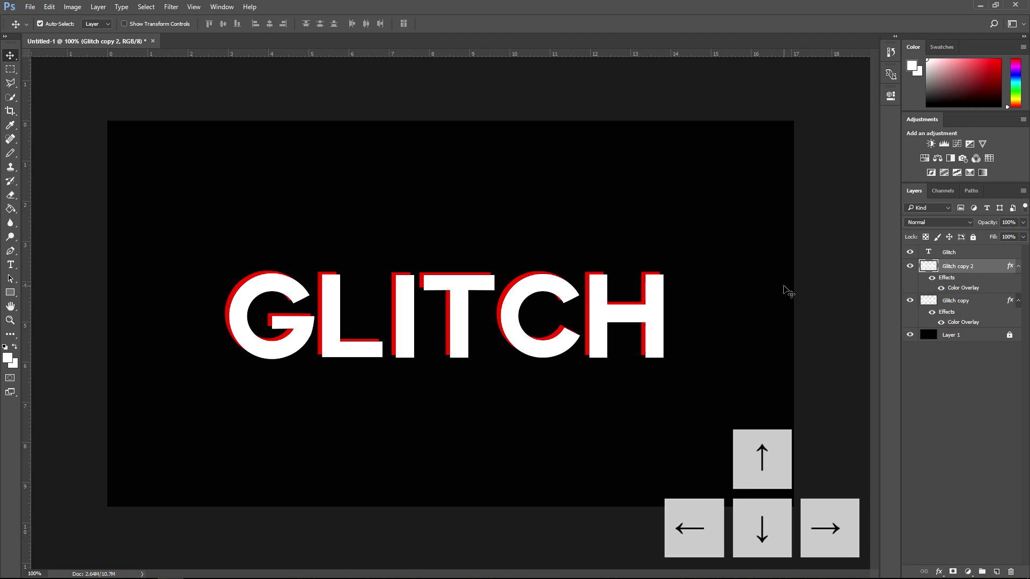
{"action": "key", "text": "Right"}
{"action": "key", "text": "Right"}
{"action": "key", "text": "Right"}
{"action": "key", "text": "Down"}
{"action": "key", "text": "Down"}
{"action": "key", "text": "Down"}
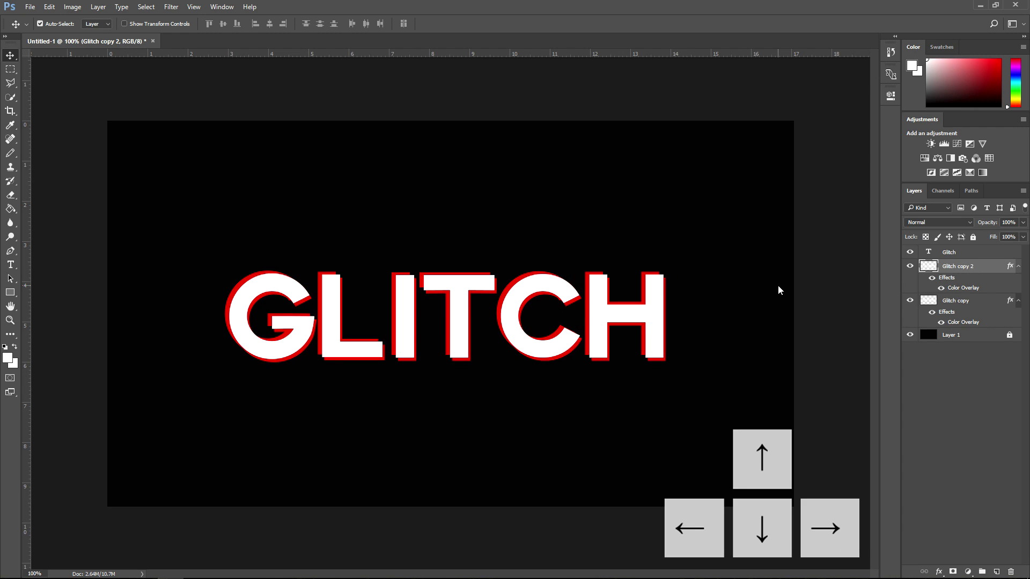
{"action": "key", "text": "Right"}
{"action": "key", "text": "Right"}
{"action": "key", "text": "Right"}
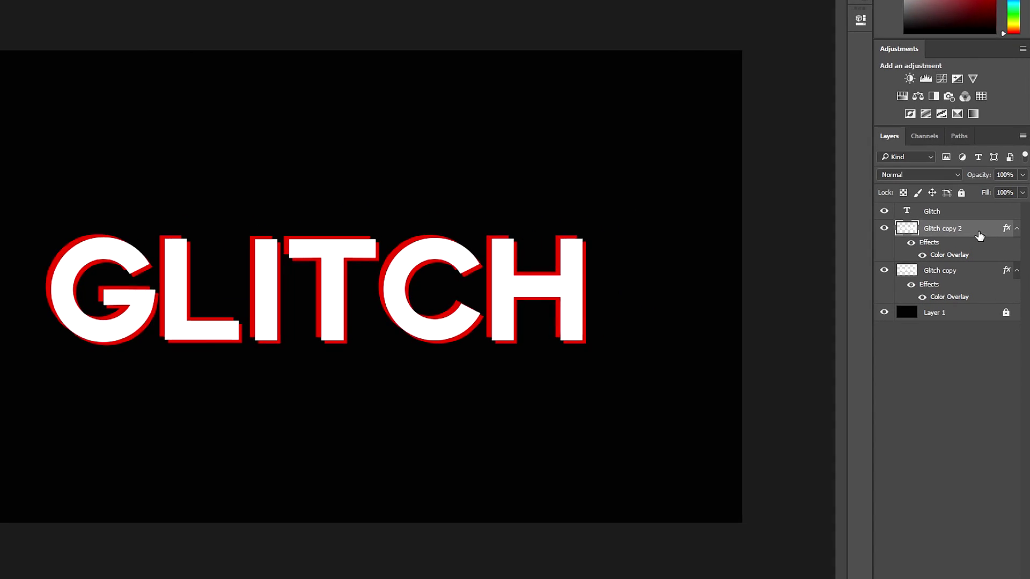
- Change Glitch copy 2's Color Overlay colour to cyan #00aeff
{"action": "right_click", "coordinate": [993, 268]}
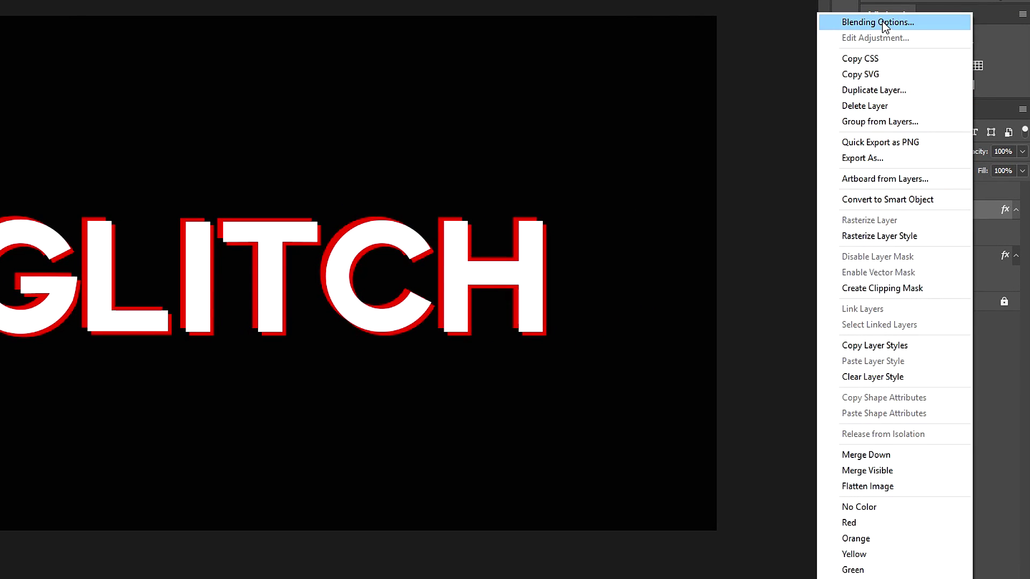
{"action": "left_click", "coordinate": [921, 126]}
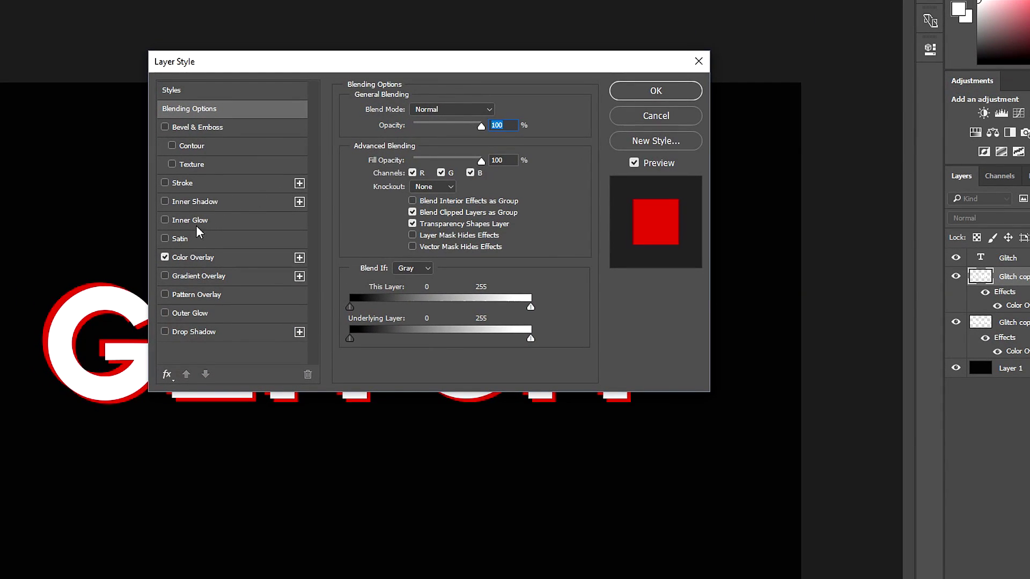
{"action": "left_click", "coordinate": [198, 257]}
{"action": "left_click", "coordinate": [504, 114]}
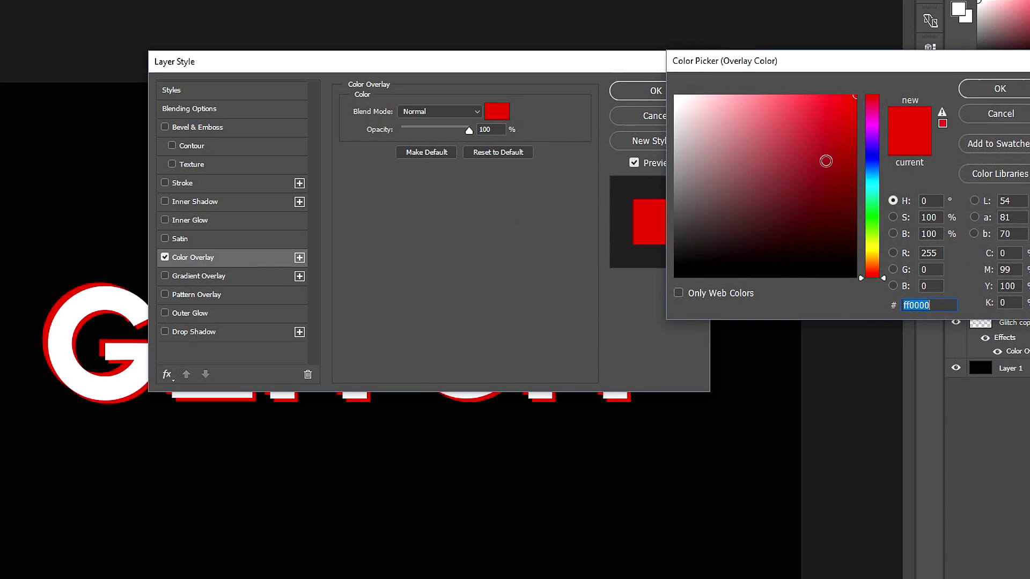
{"action": "left_click", "coordinate": [870, 178]}
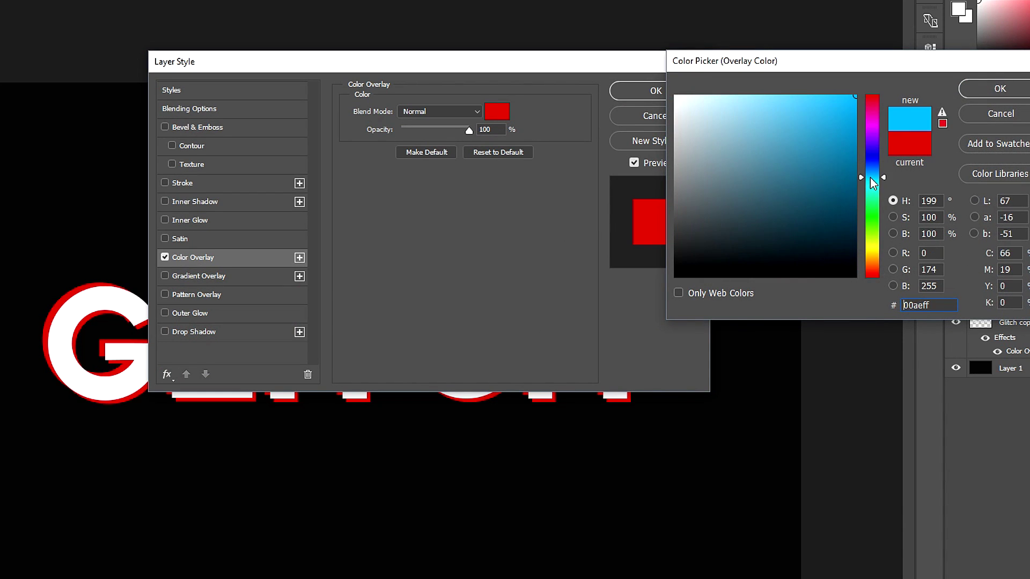
{"action": "left_click", "coordinate": [984, 90]}
{"action": "left_click", "coordinate": [691, 100]}
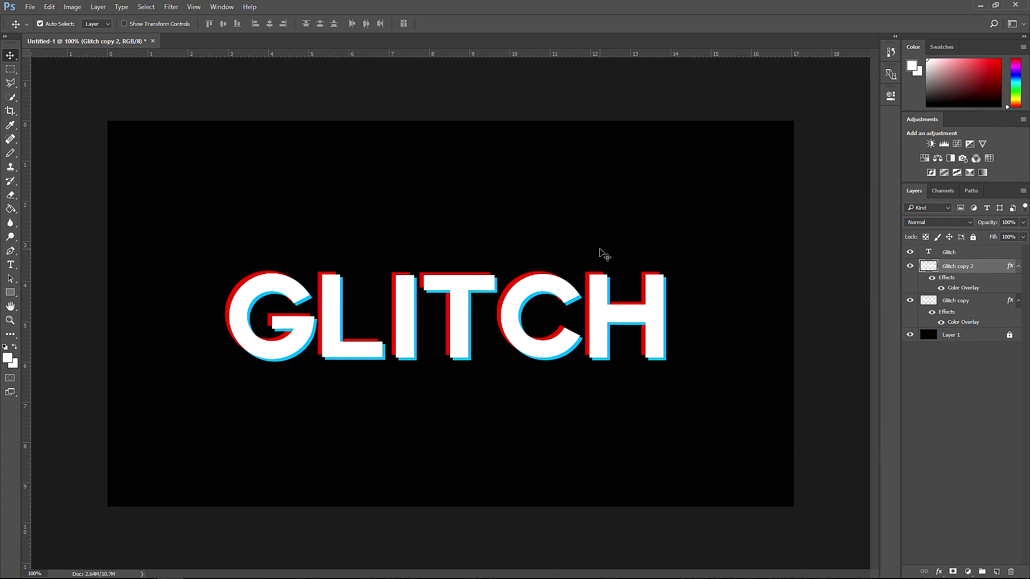
{"action": "left_click", "coordinate": [600, 249]}
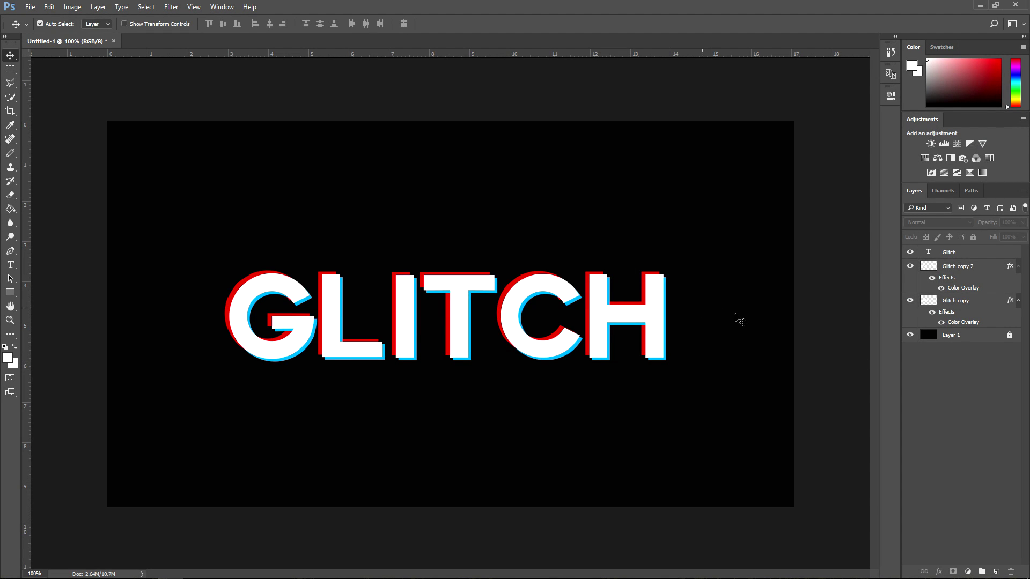
{"action": "left_click", "coordinate": [960, 255]}
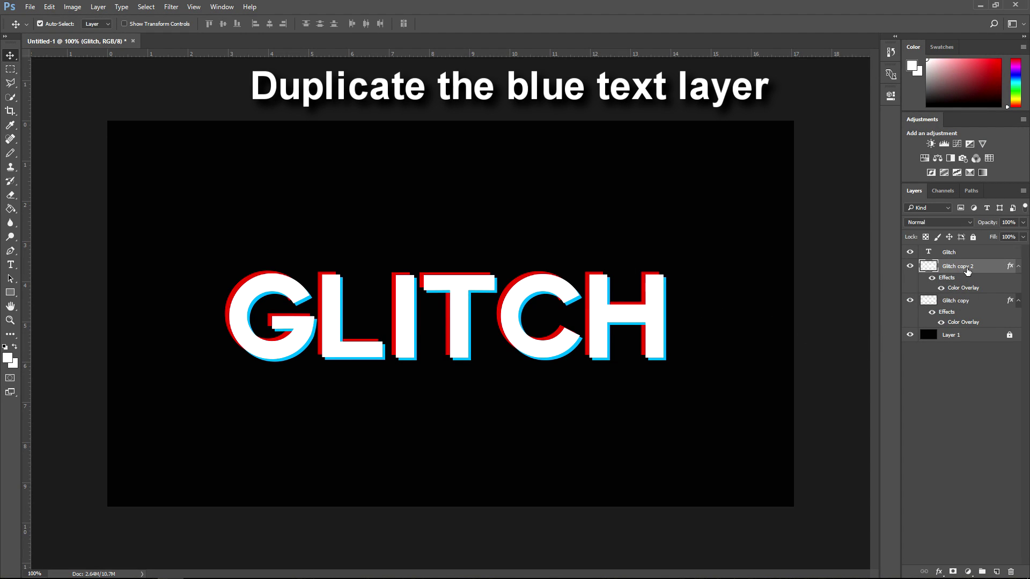
- Duplicate Glitch copy 2 as Glitch copy 3 and nudge it left
{"action": "key", "text": "ctrl+j"}
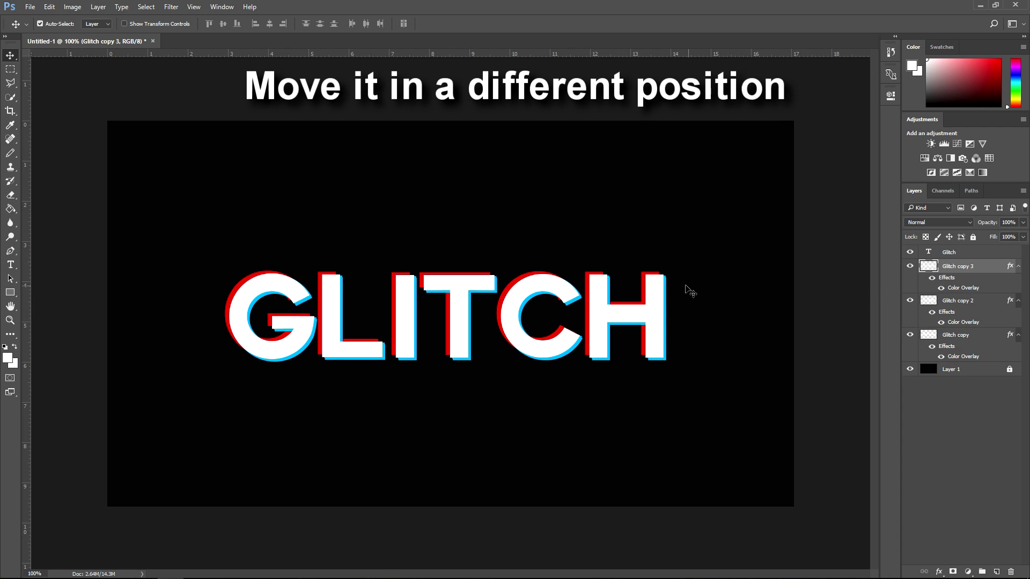
{"action": "left_click", "coordinate": [685, 286]}
{"action": "left_click", "coordinate": [969, 268]}
{"action": "key", "text": "Left"}
{"action": "key", "text": "Left"}
{"action": "key", "text": "Left"}
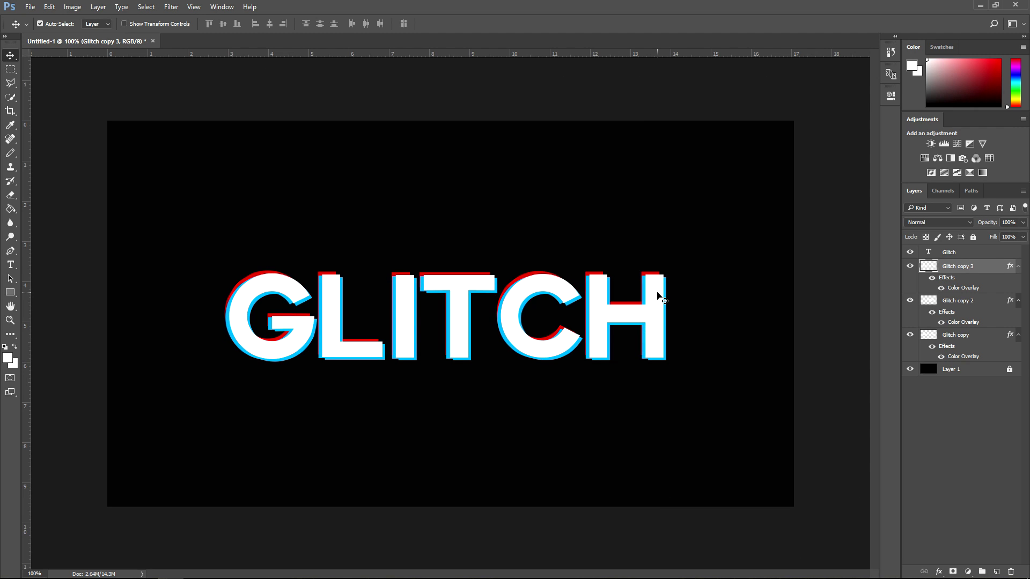
- Set Glitch copy 3's Color Overlay to green 00ff00
{"action": "right_click", "coordinate": [987, 264]}
{"action": "left_click", "coordinate": [909, 127]}
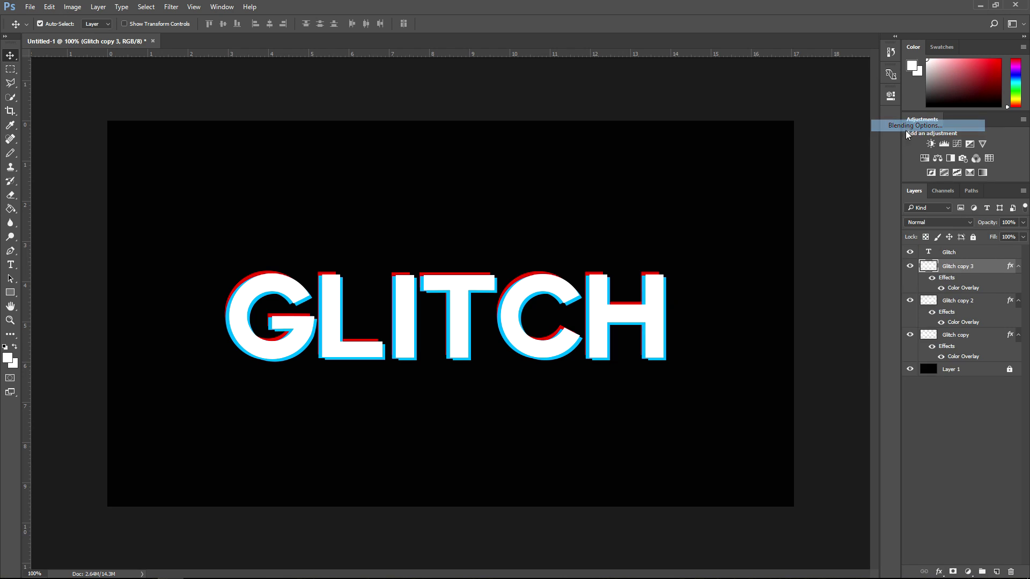
{"action": "left_click", "coordinate": [336, 253]}
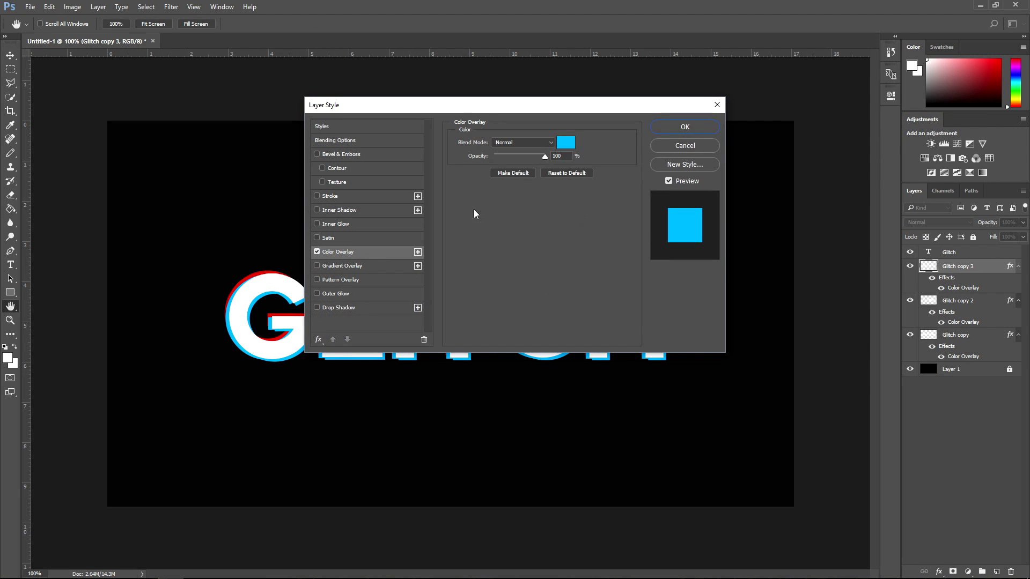
{"action": "left_click", "coordinate": [573, 143]}
{"action": "type", "text": "00ff00"}
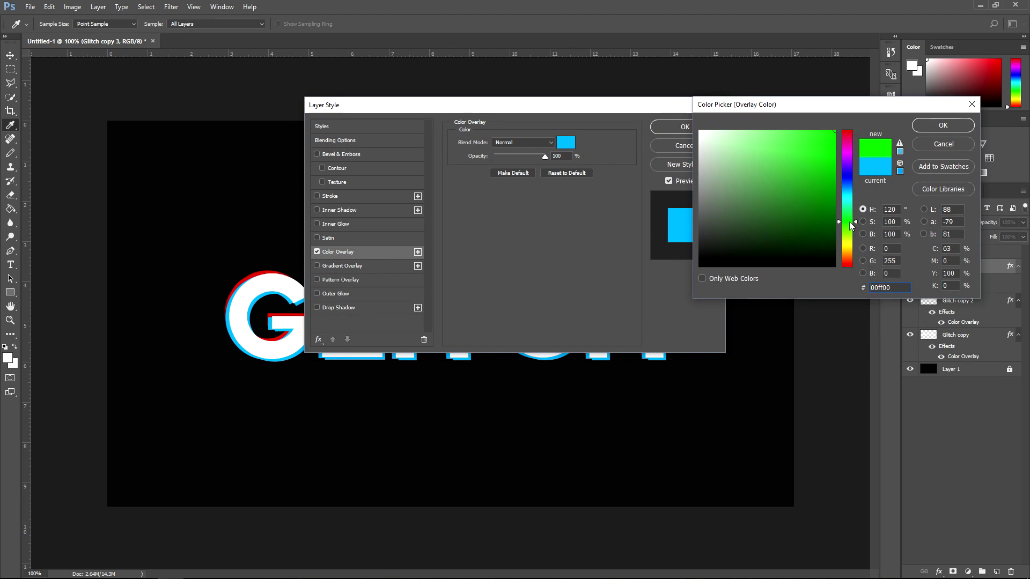
{"action": "left_click", "coordinate": [920, 127]}
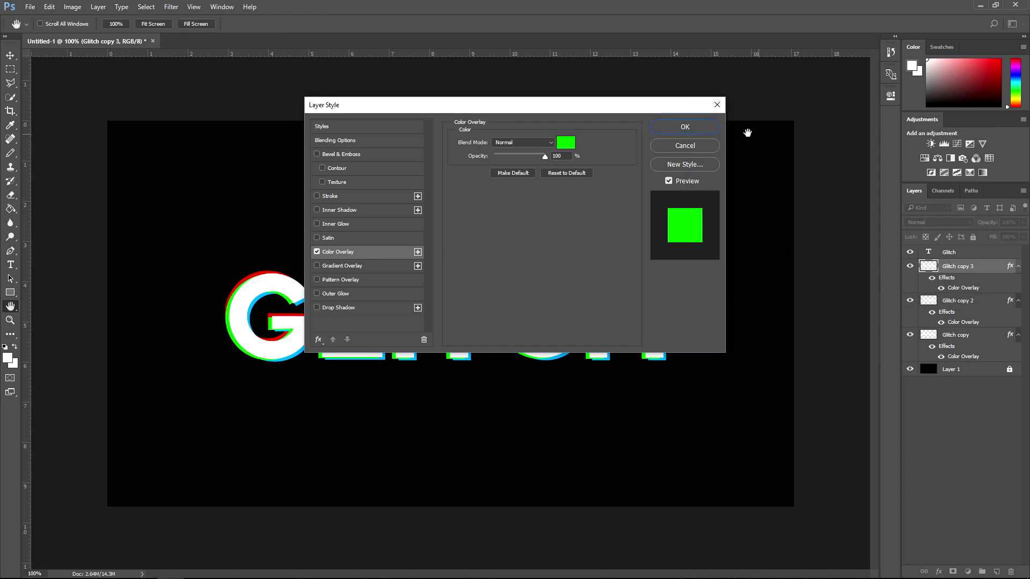
{"action": "key", "text": "Return"}
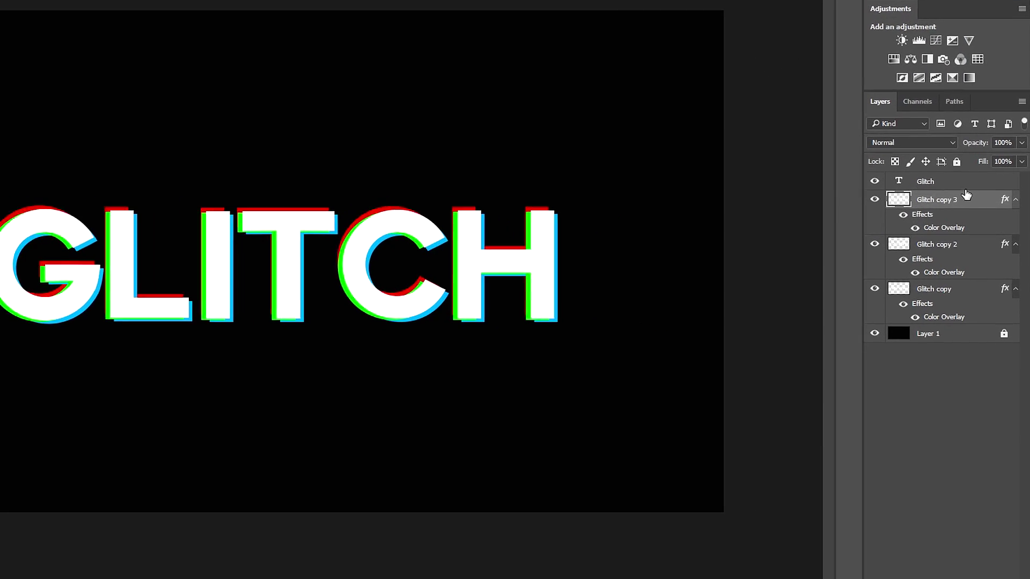
- Lower opacity to 85% on Glitch copy 3, 76% on Glitch copy 2, 72% on Glitch copy
{"action": "left_click", "coordinate": [1022, 222]}
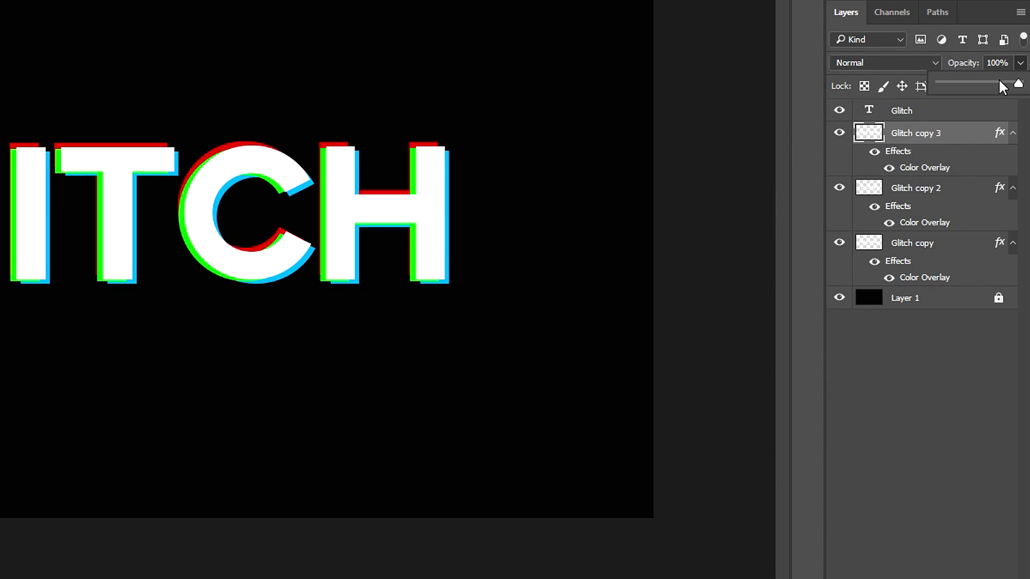
{"action": "left_click_drag", "start_coordinate": [999, 80], "coordinate": [1006, 83]}
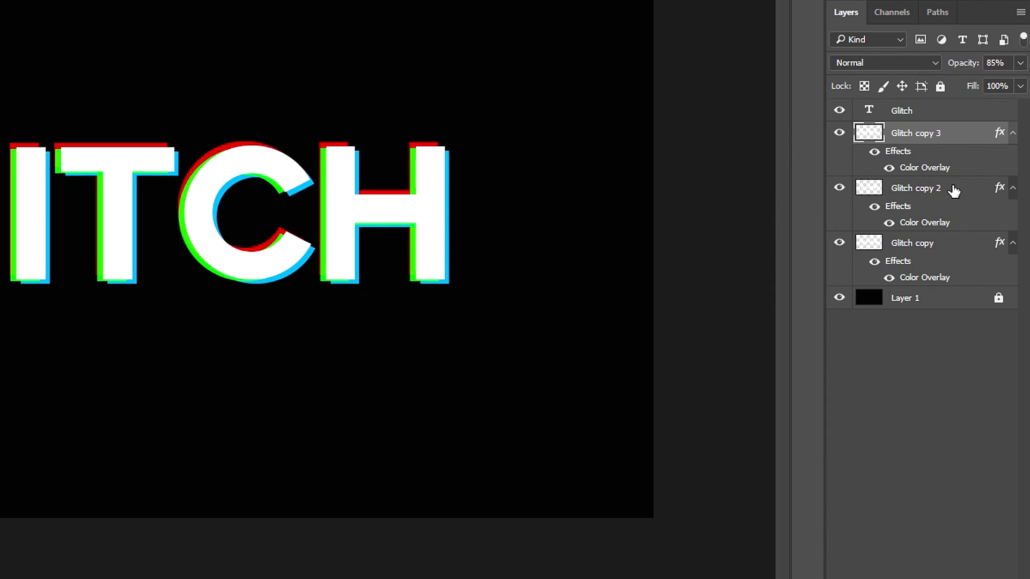
{"action": "left_click", "coordinate": [954, 189]}
{"action": "left_click", "coordinate": [1020, 64]}
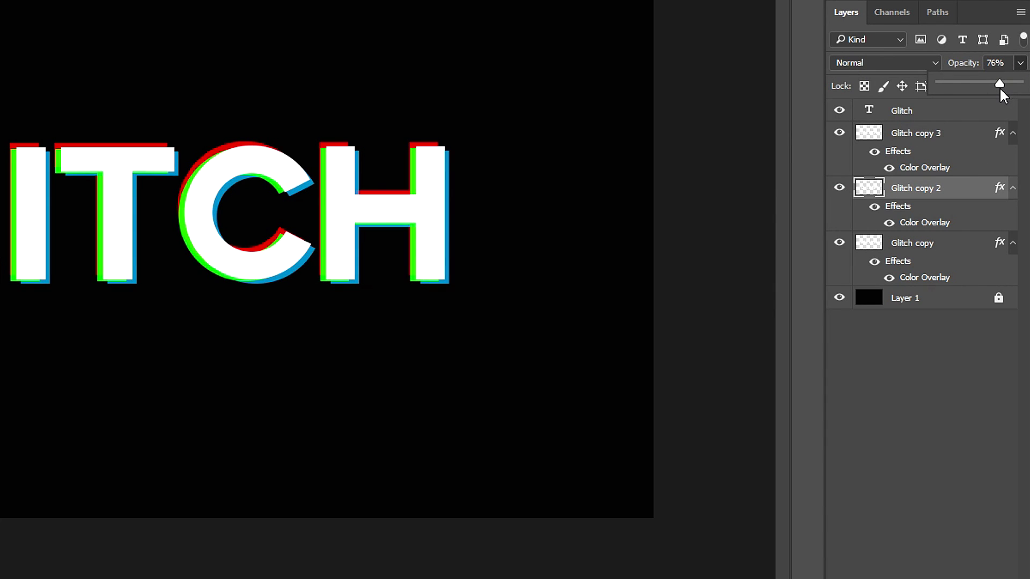
{"action": "left_click", "coordinate": [969, 245]}
{"action": "left_click", "coordinate": [1020, 63]}
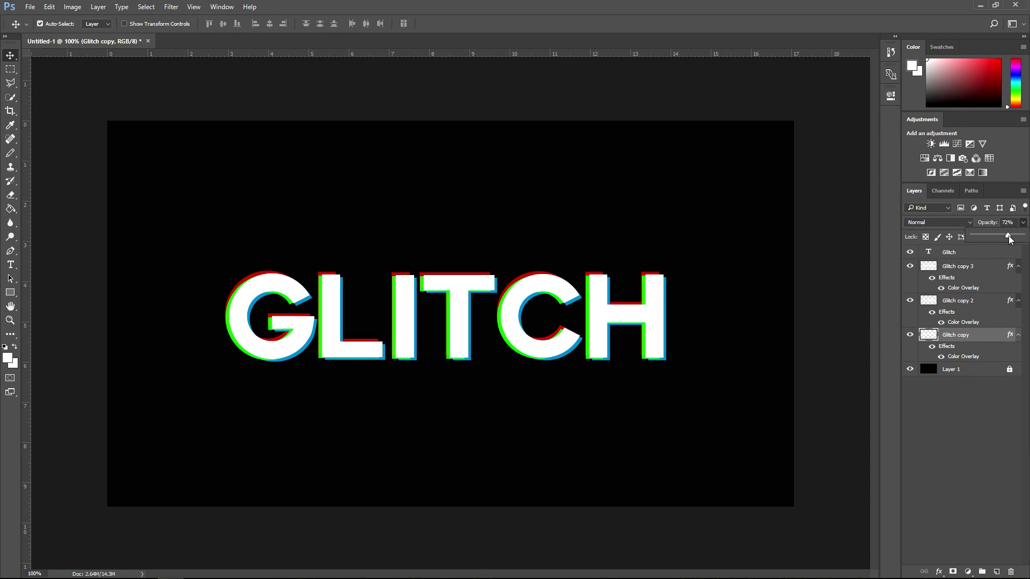
{"action": "left_click", "coordinate": [983, 340]}
- Duplicate Glitch copy 3, nudge it down-left, and fade Glitch copy 4 to 22% opacity
{"action": "left_click", "coordinate": [981, 268]}
{"action": "key", "text": "ctrl+j"}
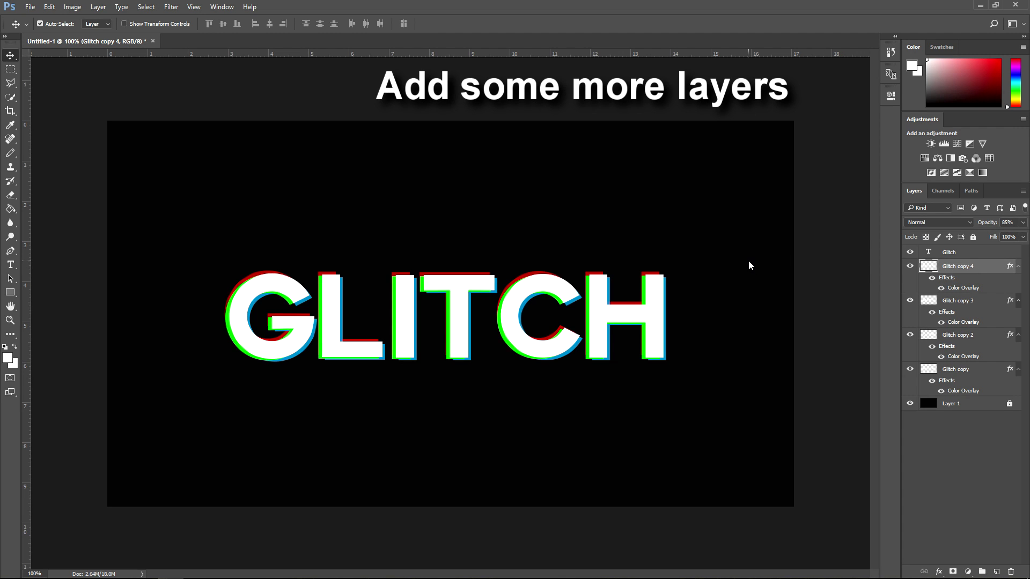
{"action": "key", "text": "Down"}
{"action": "key", "text": "Down"}
{"action": "key", "text": "Down"}
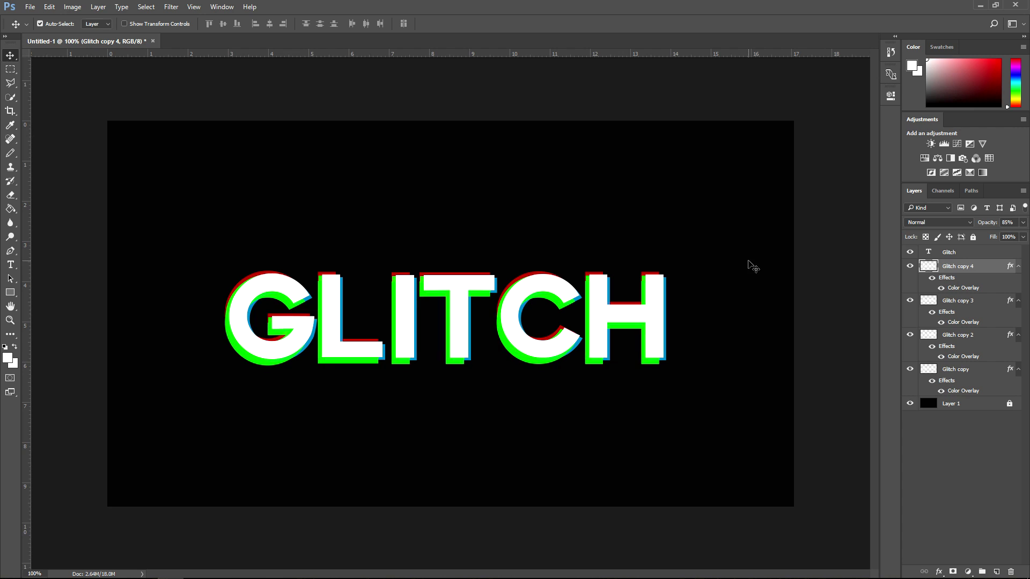
{"action": "key", "text": "Left"}
{"action": "key", "text": "Left"}
{"action": "key", "text": "Left"}
{"action": "key", "text": "Left"}
{"action": "key", "text": "Left"}
{"action": "key", "text": "Left"}
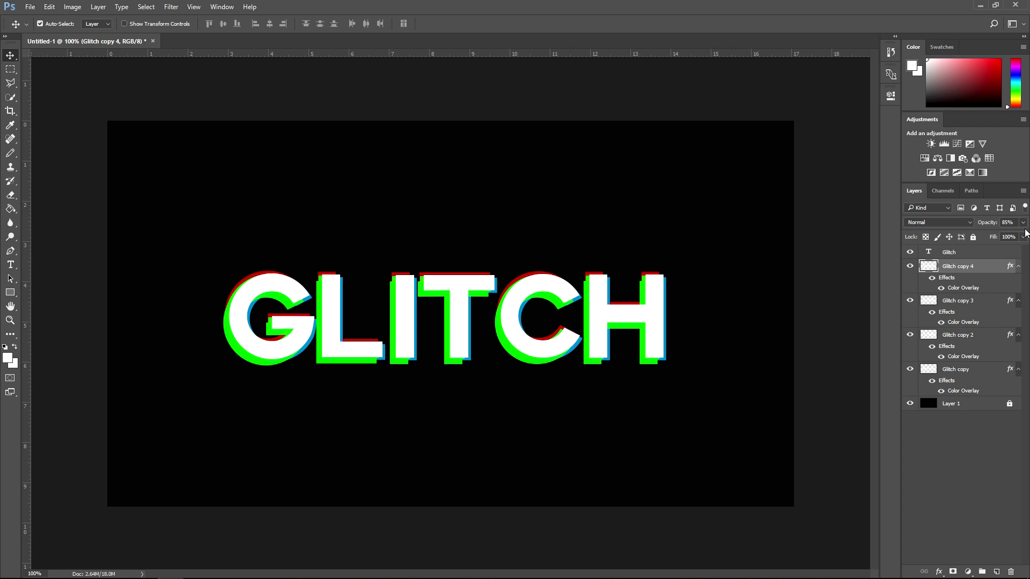
{"action": "left_click", "coordinate": [1023, 222]}
{"action": "left_click_drag", "start_coordinate": [1016, 234], "coordinate": [982, 237]}
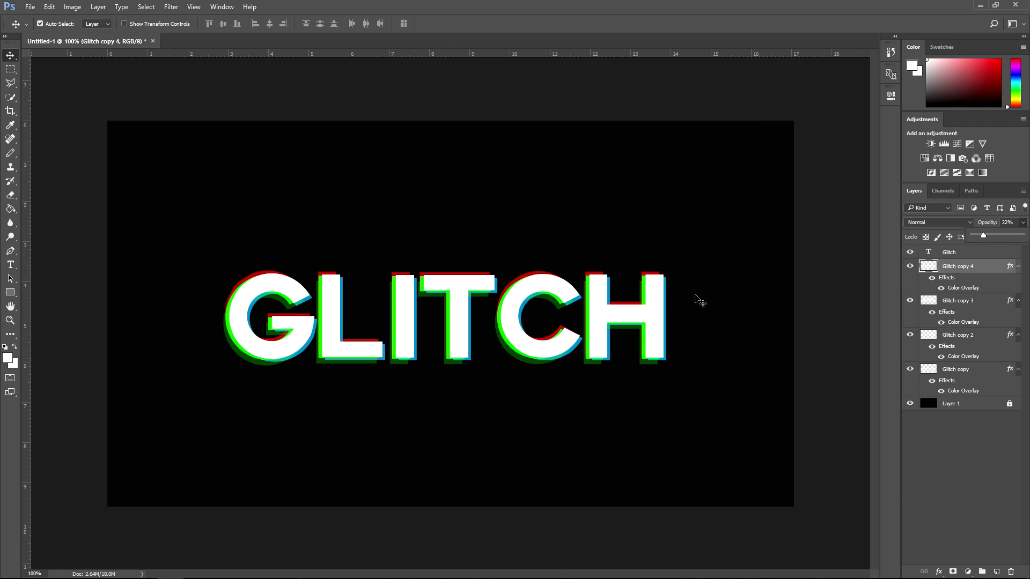
{"action": "left_click", "coordinate": [654, 302]}
{"action": "left_click", "coordinate": [921, 271]}
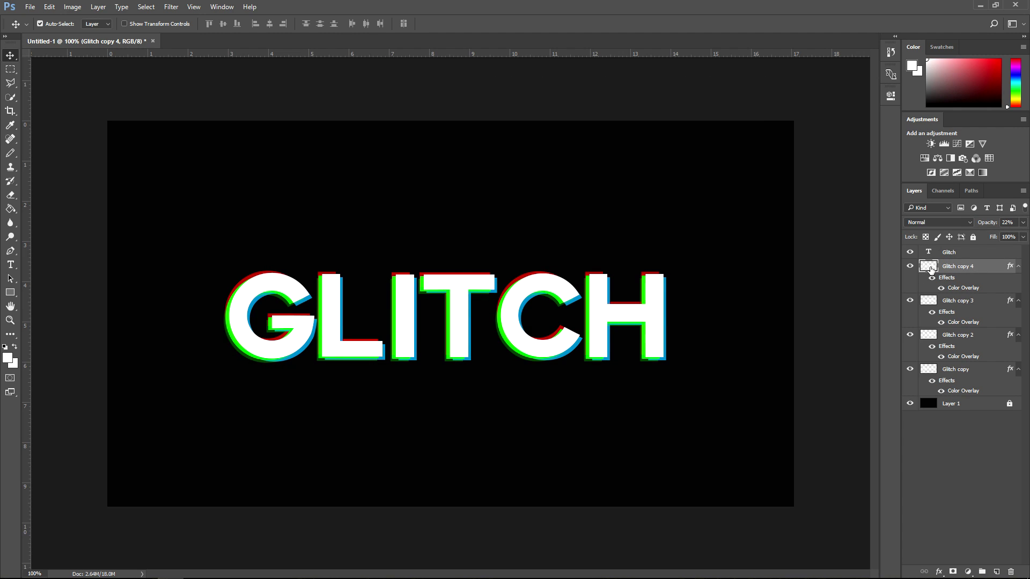
- Duplicate Glitch copy, nudge it right, and set Glitch copy 5 to 28% opacity
{"action": "left_click", "coordinate": [965, 370]}
{"action": "key", "text": "ctrl+j"}
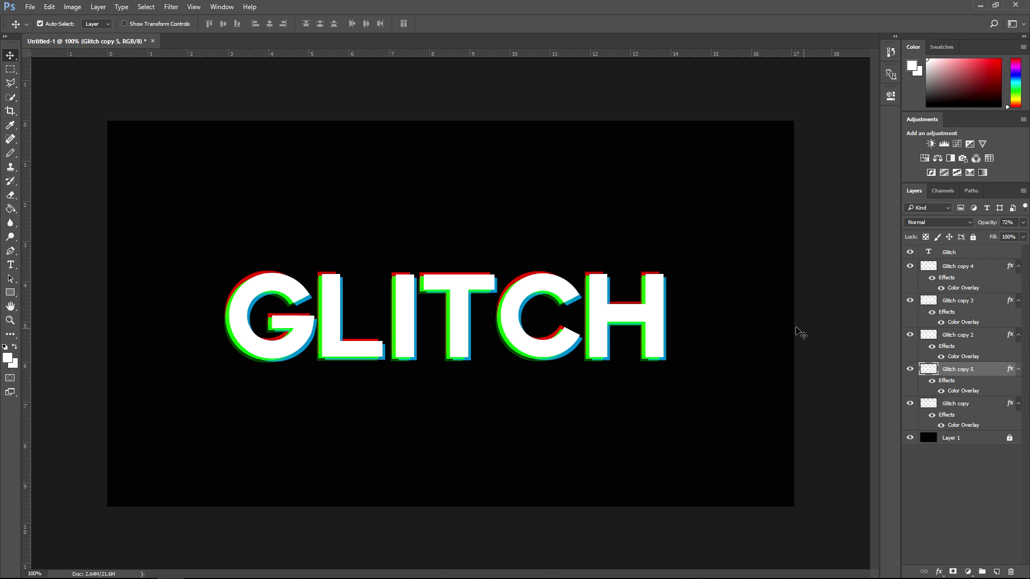
{"action": "key", "text": "Right"}
{"action": "key", "text": "Right"}
{"action": "key", "text": "Right"}
{"action": "key", "text": "Right"}
{"action": "key", "text": "Right"}
{"action": "key", "text": "Right"}
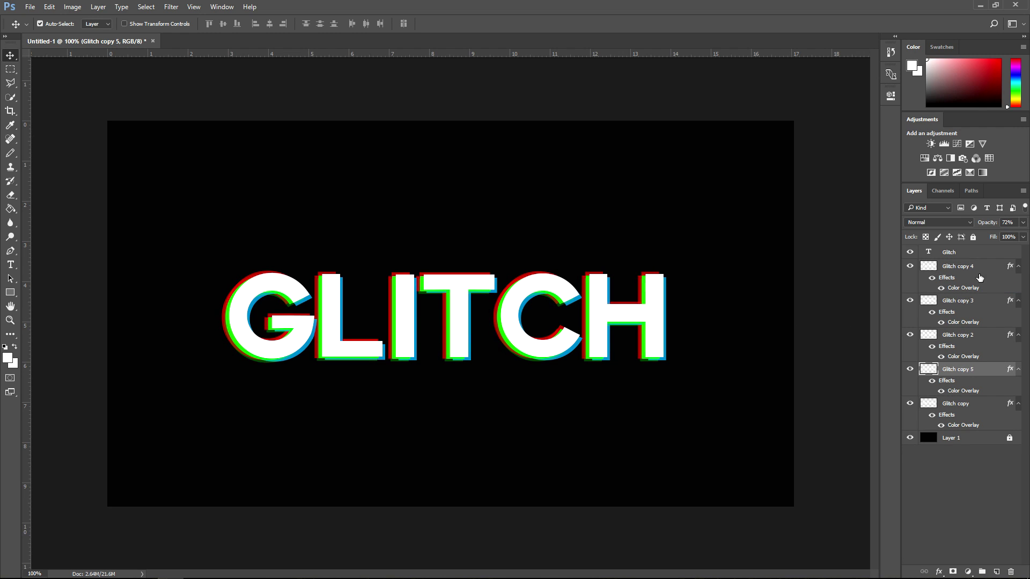
{"action": "key", "text": "Right"}
{"action": "key", "text": "Right"}
{"action": "key", "text": "Right"}
{"action": "key", "text": "Left"}
{"action": "key", "text": "Left"}
{"action": "key", "text": "Left"}
{"action": "key", "text": "Left"}
{"action": "key", "text": "Left"}
{"action": "key", "text": "Left"}
{"action": "key", "text": "Left"}
{"action": "key", "text": "Left"}
{"action": "key", "text": "Left"}
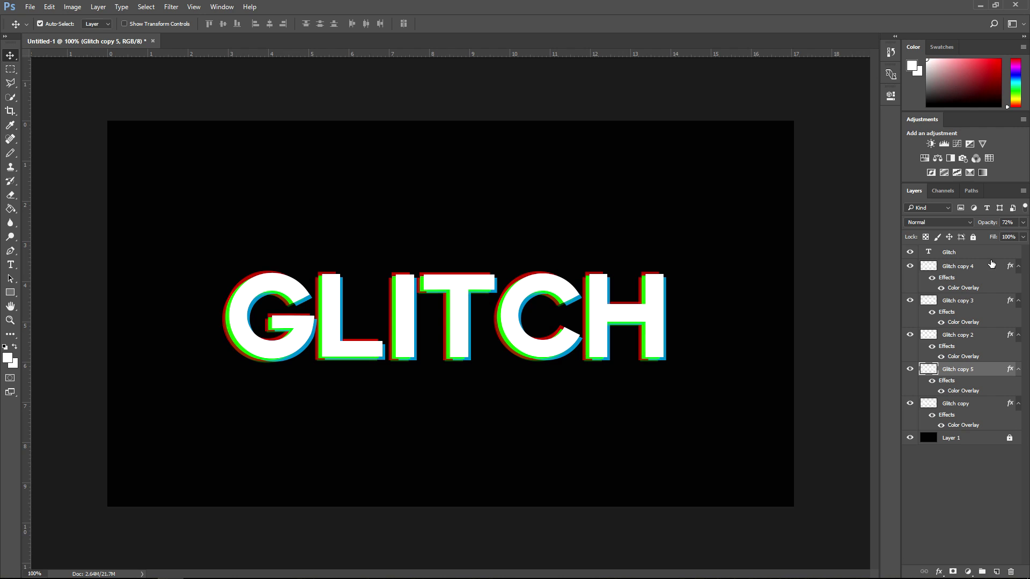
{"action": "left_click_drag", "start_coordinate": [996, 237], "coordinate": [981, 237]}
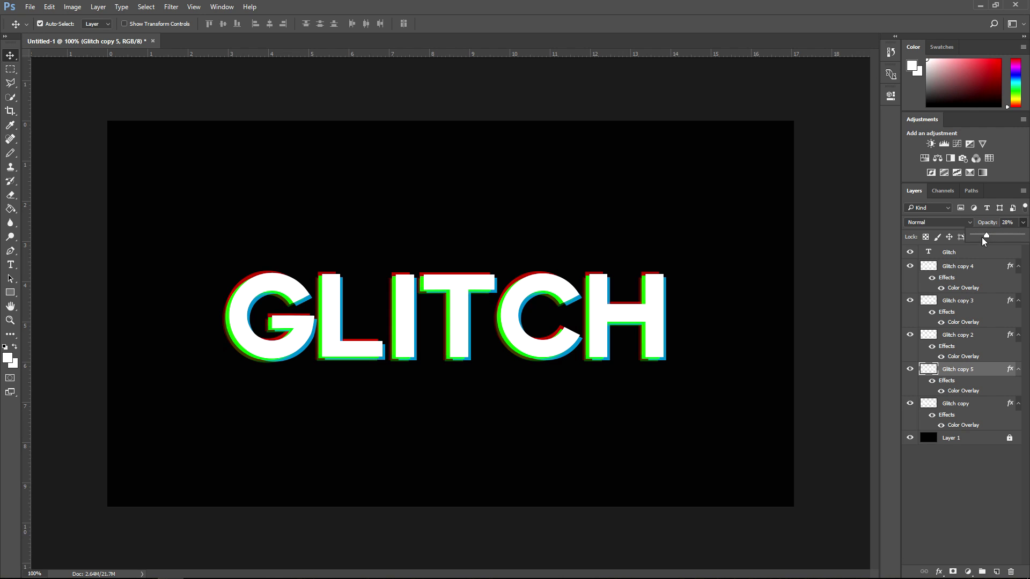
- Collapse the effect lists of Glitch copy through Glitch copy 4
{"action": "left_click", "coordinate": [1018, 370]}
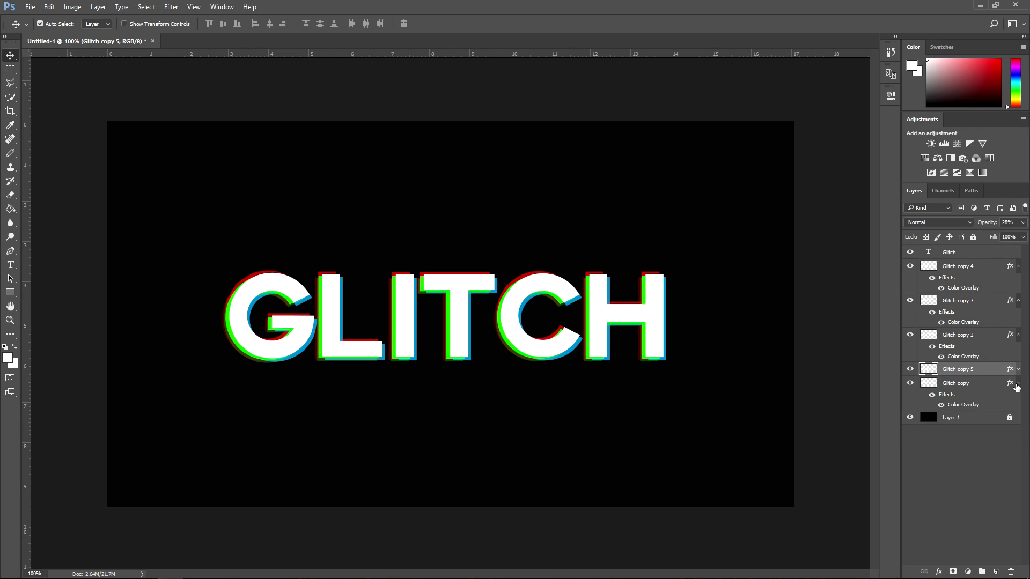
{"action": "left_click", "coordinate": [1018, 336]}
{"action": "left_click", "coordinate": [1018, 300]}
{"action": "left_click", "coordinate": [1018, 267]}
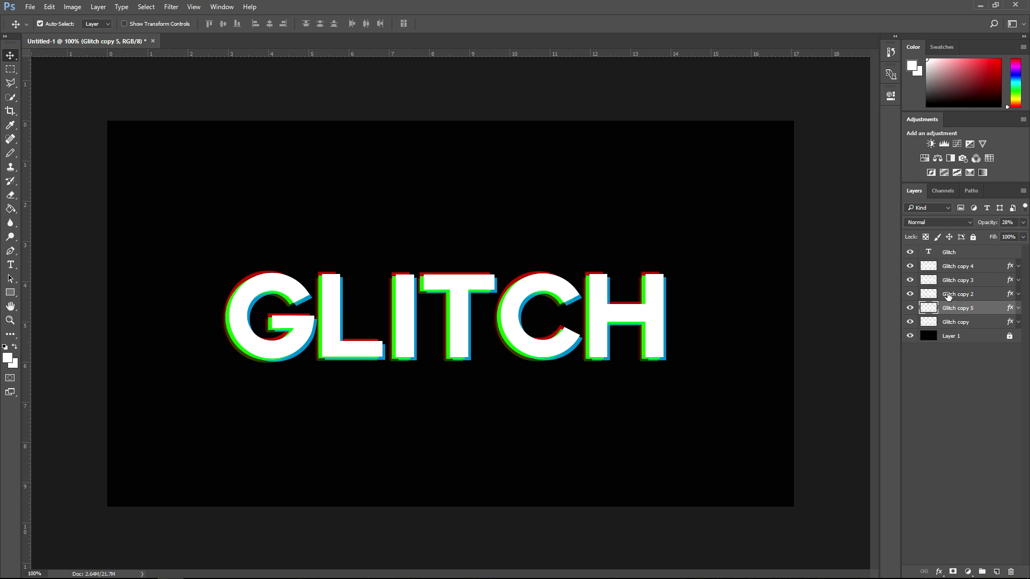
- Convert the Glitch through Glitch copy layers into a single smart object
{"action": "left_click", "coordinate": [961, 322]}
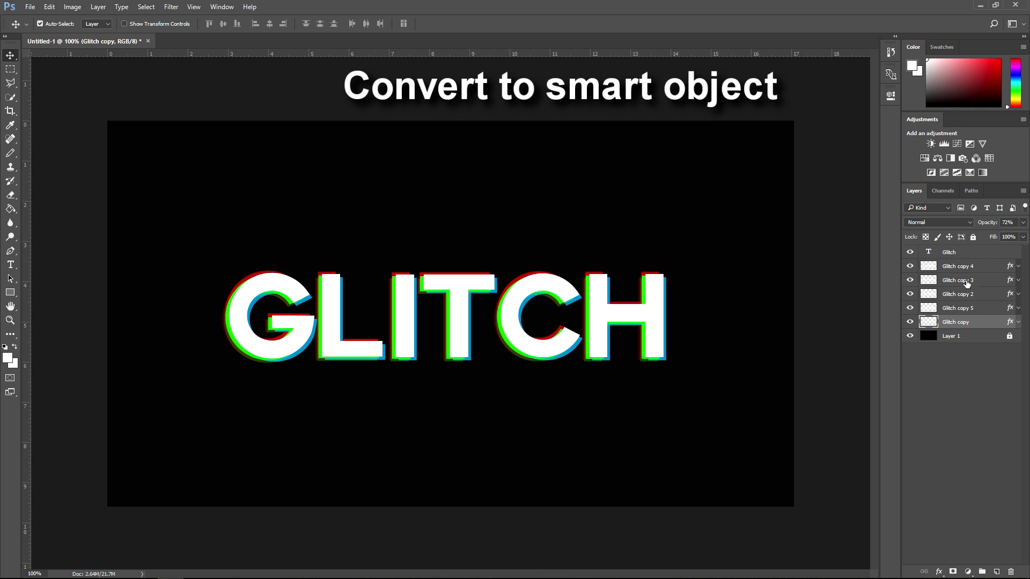
{"action": "left_click", "coordinate": [959, 256], "text": "shift"}
{"action": "right_click", "coordinate": [964, 269]}
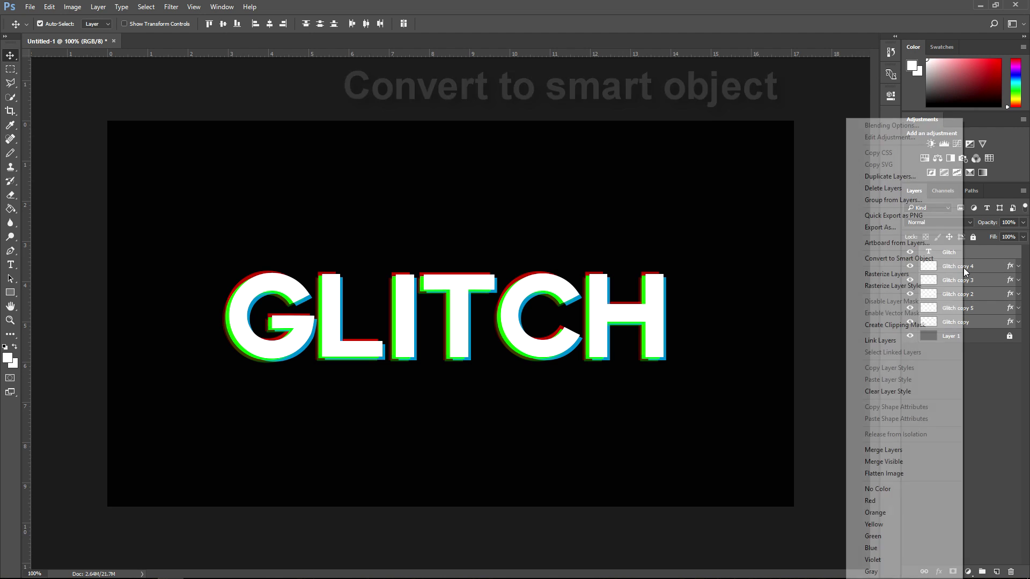
{"action": "left_click", "coordinate": [920, 258]}
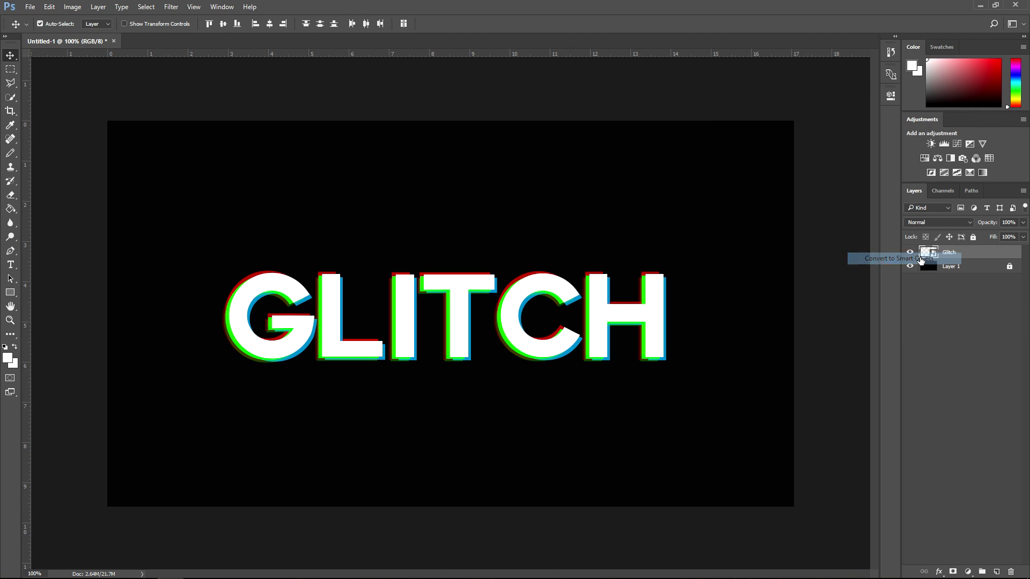
- Rasterize the Glitch smart object by confirming the Eraser tool's prompt
{"action": "left_click", "coordinate": [11, 194]}
{"action": "left_click", "coordinate": [470, 294]}
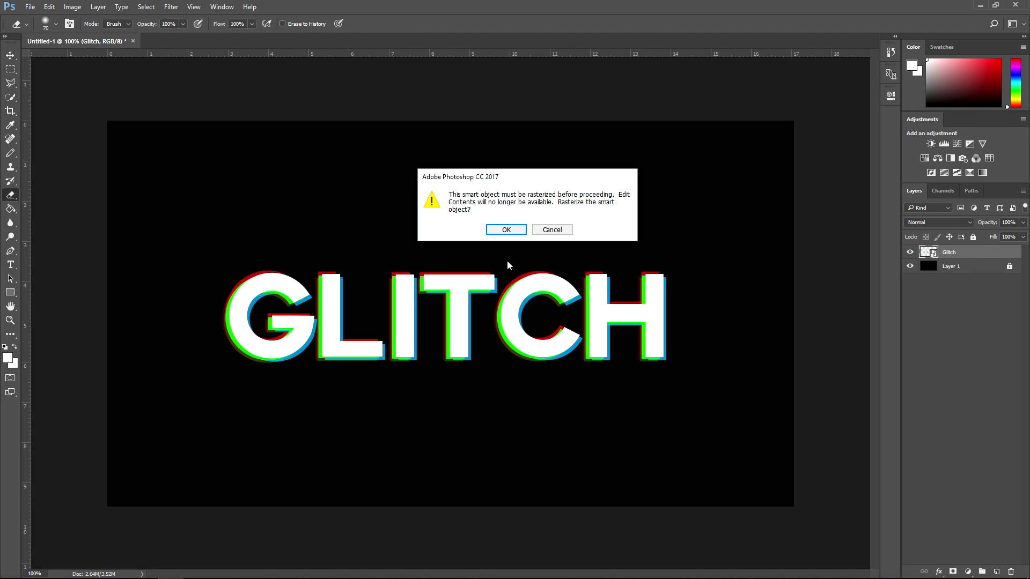
{"action": "left_click", "coordinate": [504, 230]}
{"action": "left_click", "coordinate": [10, 69]}
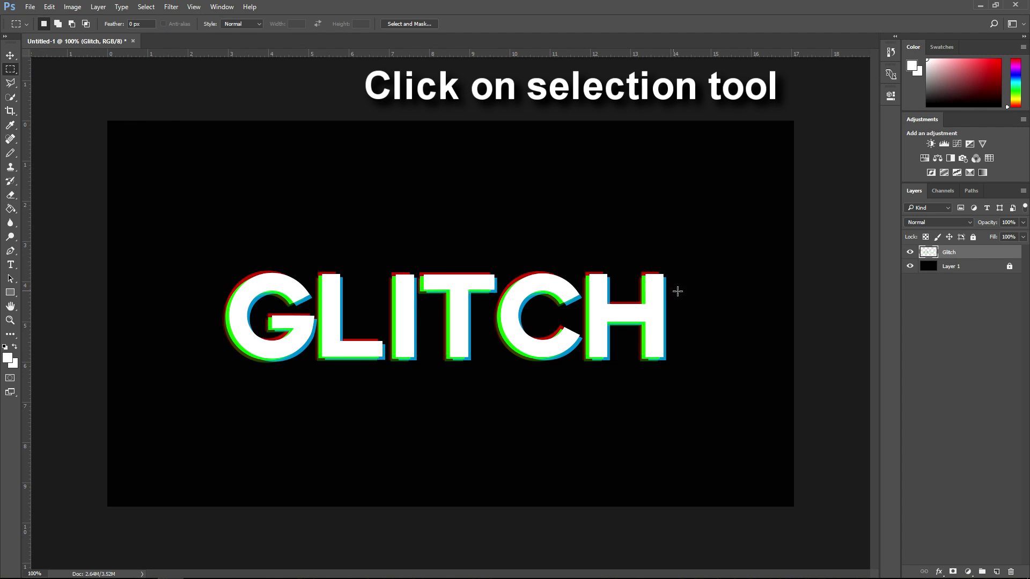
- Copy the upper strip of the GLITCH letters onto a new Layer 2
{"action": "left_click_drag", "start_coordinate": [677, 291], "coordinate": [310, 265]}
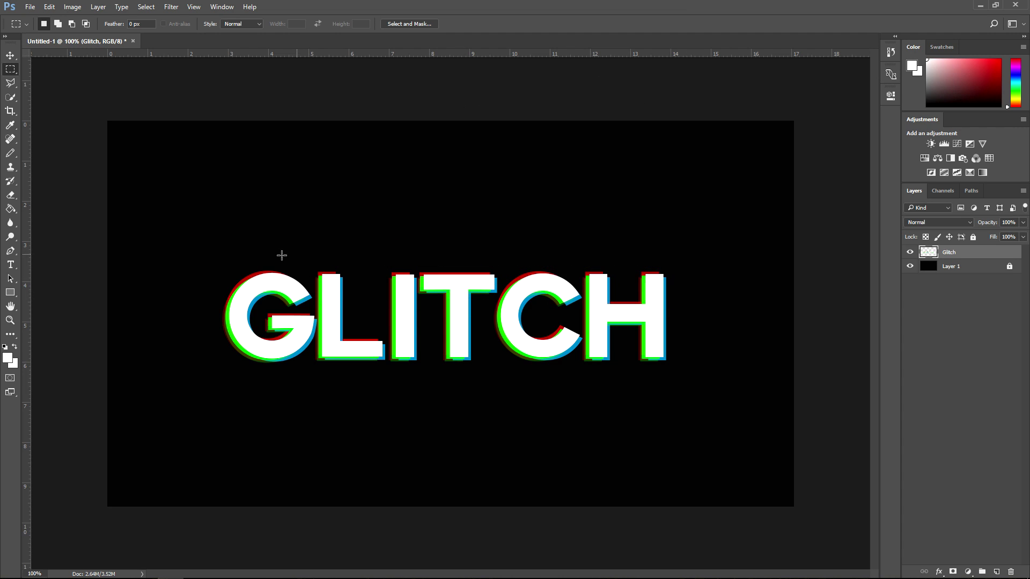
{"action": "left_click_drag", "start_coordinate": [189, 245], "coordinate": [700, 310]}
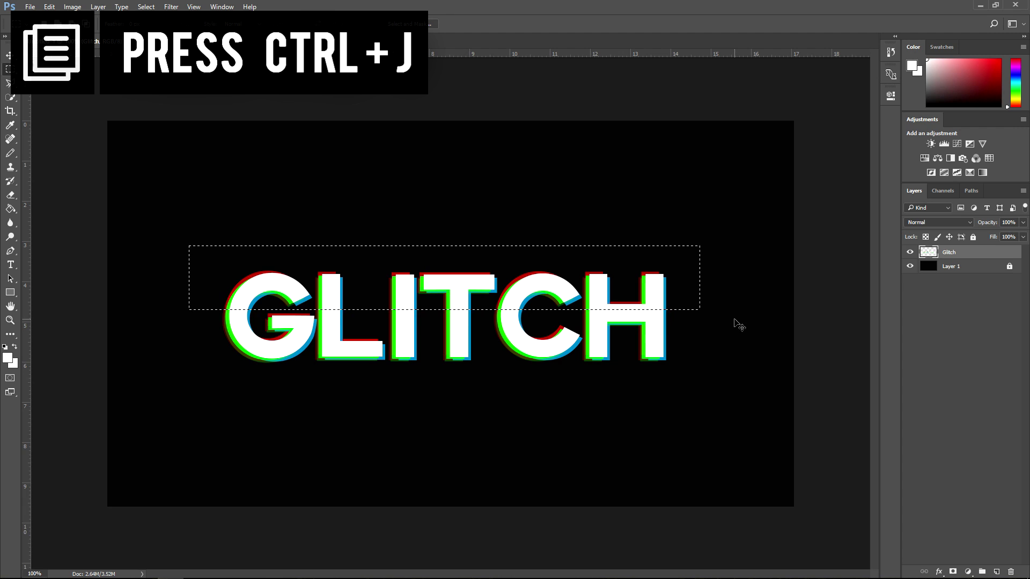
{"action": "key", "text": "ctrl+j"}
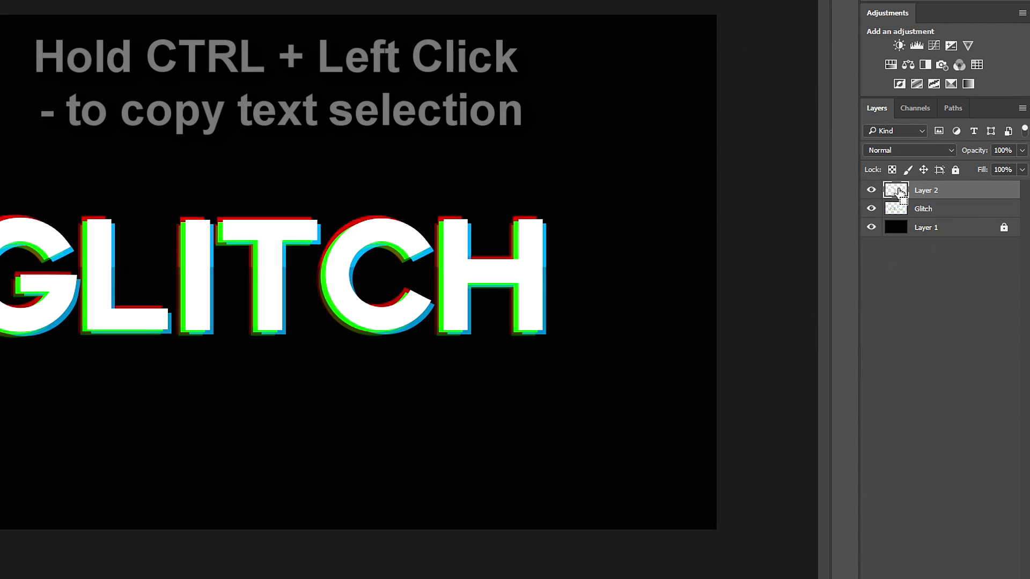
- Delete Layer 2's strip pixels from the Glitch layer and deselect
{"action": "left_click", "coordinate": [927, 241], "text": "ctrl"}
{"action": "left_click", "coordinate": [933, 213]}
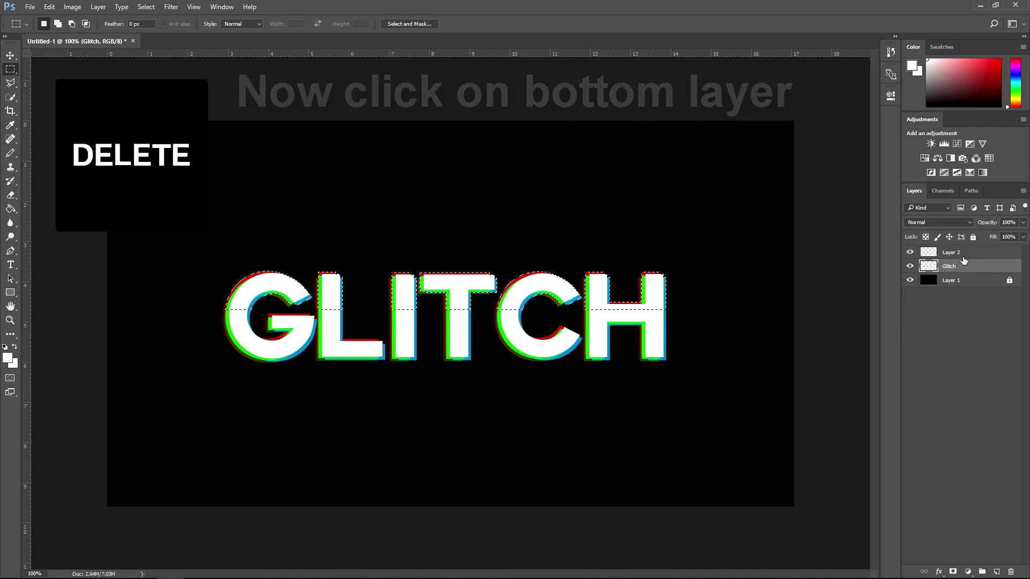
{"action": "left_click", "coordinate": [960, 252]}
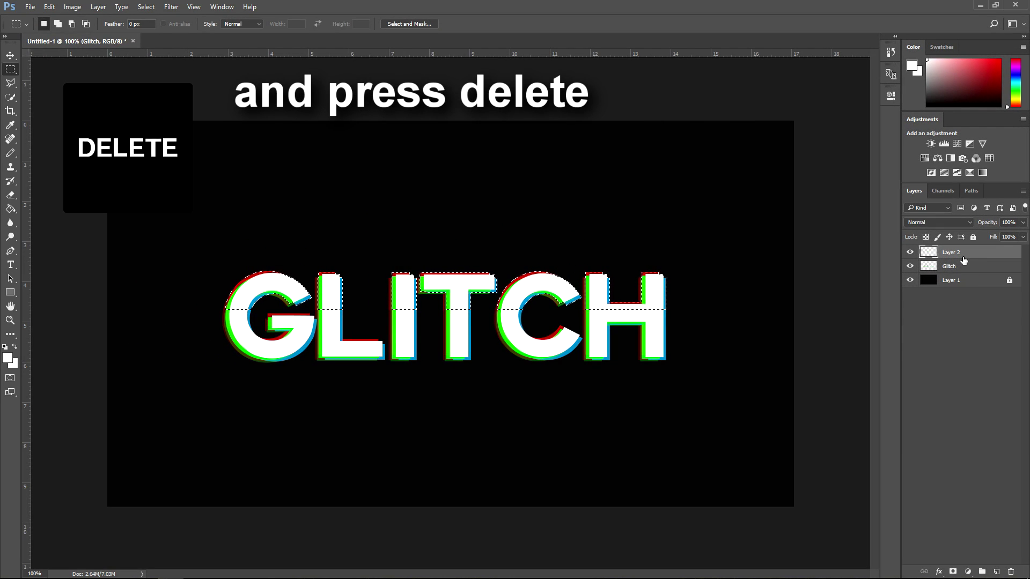
{"action": "key", "text": "Delete"}
{"action": "left_click", "coordinate": [10, 55]}
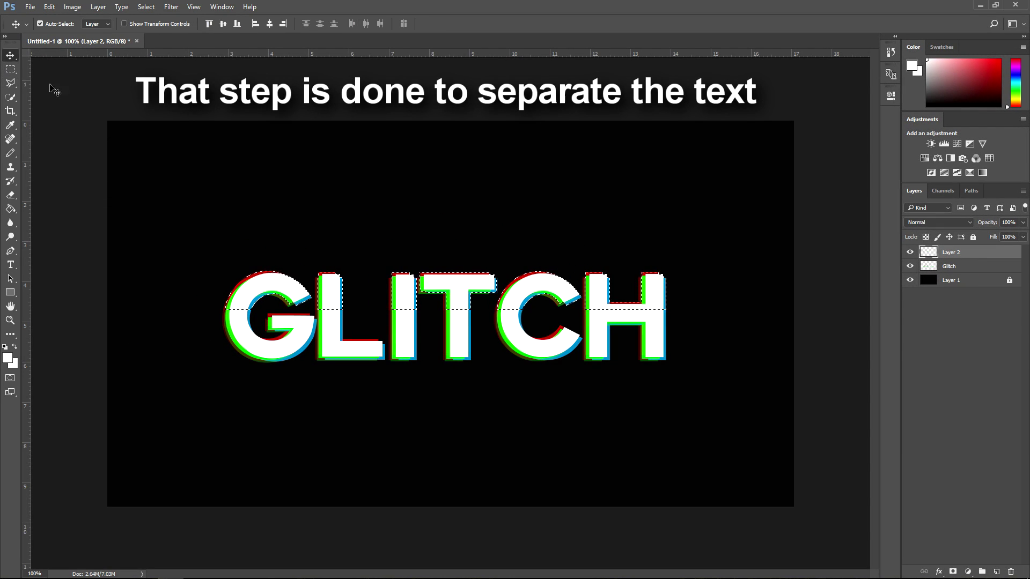
{"action": "left_click", "coordinate": [168, 154]}
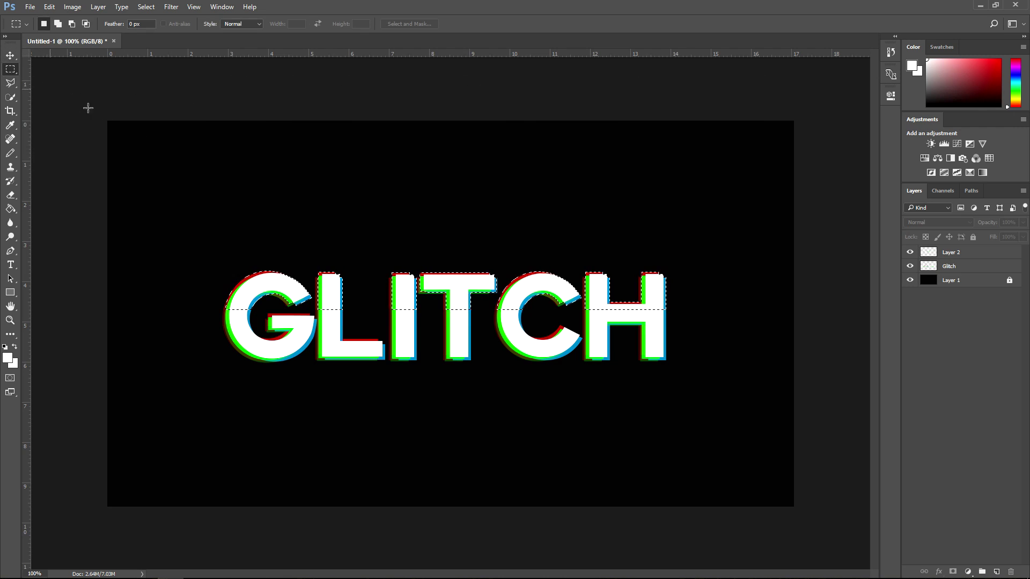
{"action": "key", "text": "ctrl+d"}
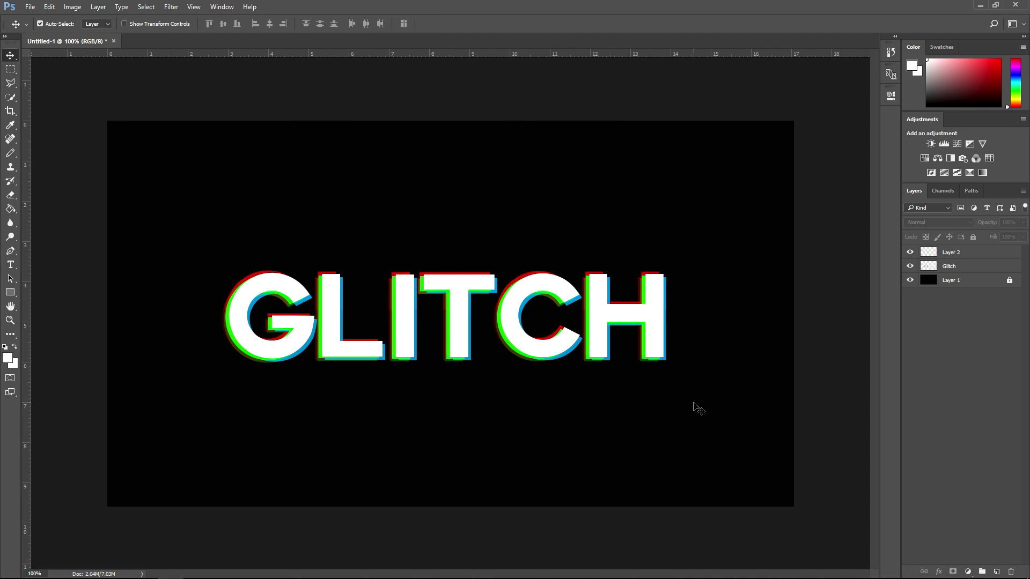
- Nudge Layer 2's upper strip right and marquee a thin strip across the lower right letters
{"action": "left_click", "coordinate": [951, 252]}
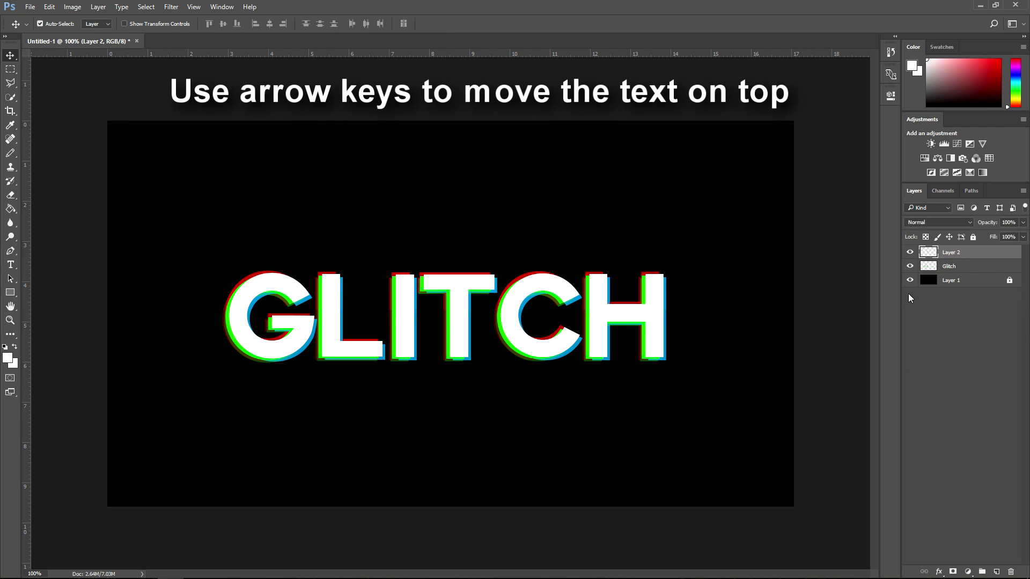
{"action": "key", "text": "Right"}
{"action": "key", "text": "Right"}
{"action": "key", "text": "Right"}
{"action": "key", "text": "Right"}
{"action": "key", "text": "Right"}
{"action": "key", "text": "Right"}
{"action": "key", "text": "Right"}
{"action": "key", "text": "Right"}
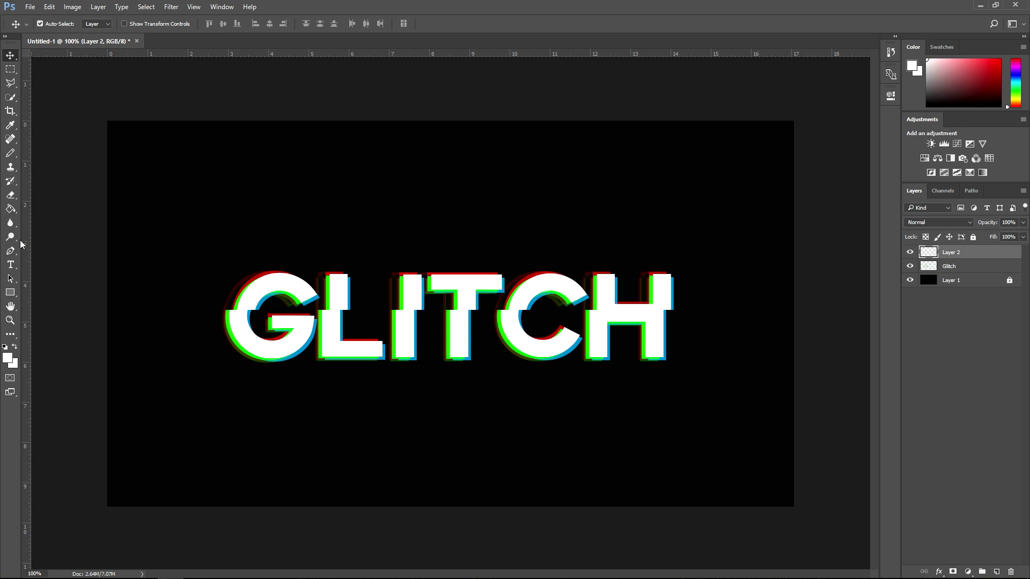
{"action": "left_click", "coordinate": [10, 69]}
{"action": "left_click_drag", "start_coordinate": [688, 343], "coordinate": [491, 331]}
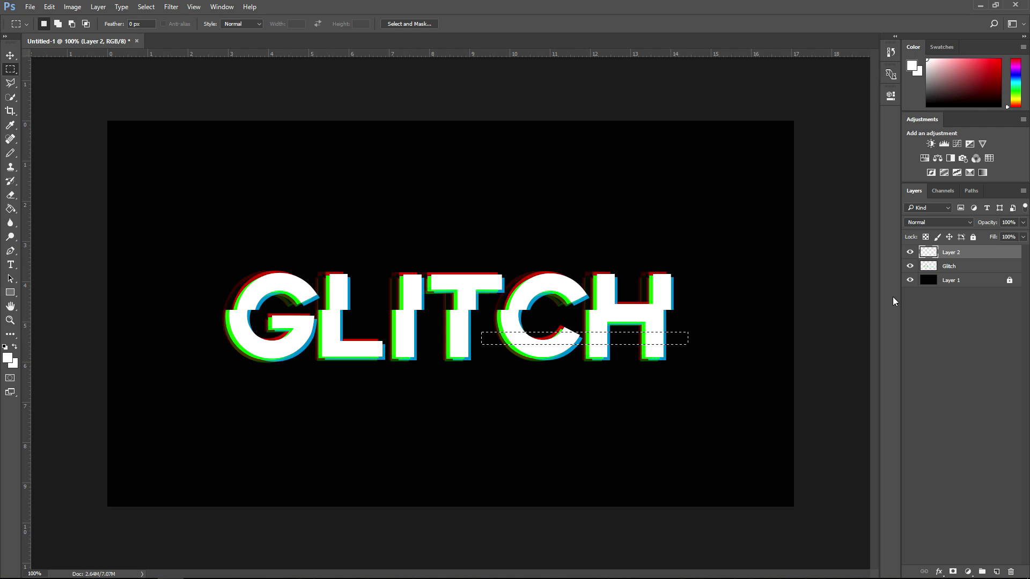
- Copy the C-H, G-L and I-T strips onto new Layers 3, 4 and 5
{"action": "key", "text": "ctrl+j"}
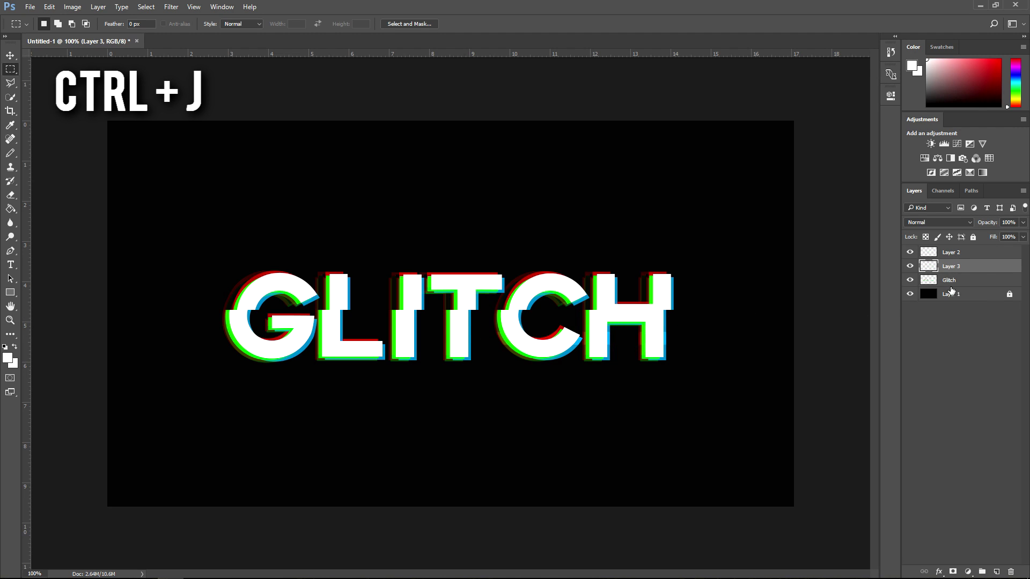
{"action": "left_click", "coordinate": [960, 283]}
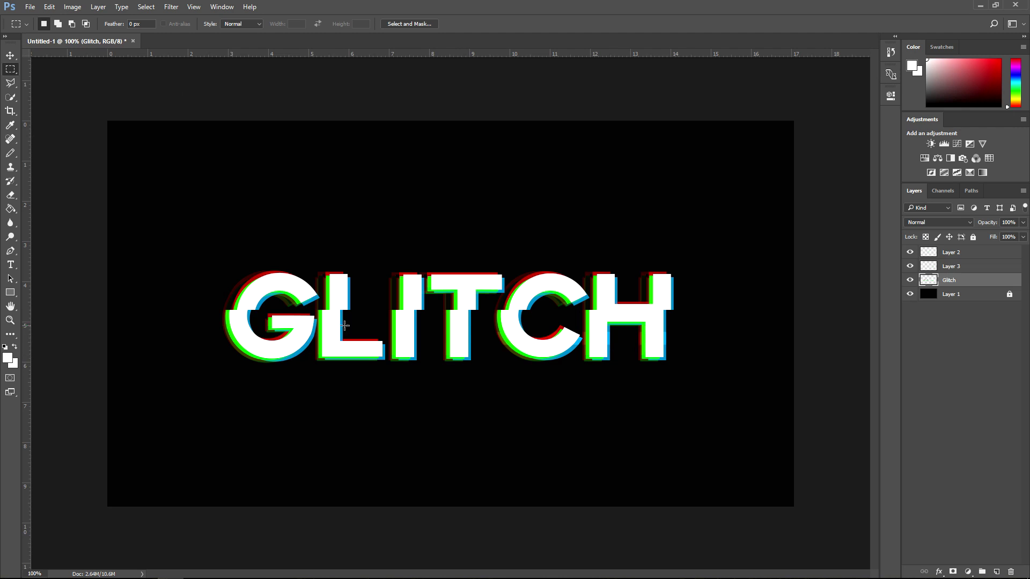
{"action": "left_click_drag", "start_coordinate": [357, 331], "coordinate": [287, 343]}
{"action": "key", "text": "ctrl+j"}
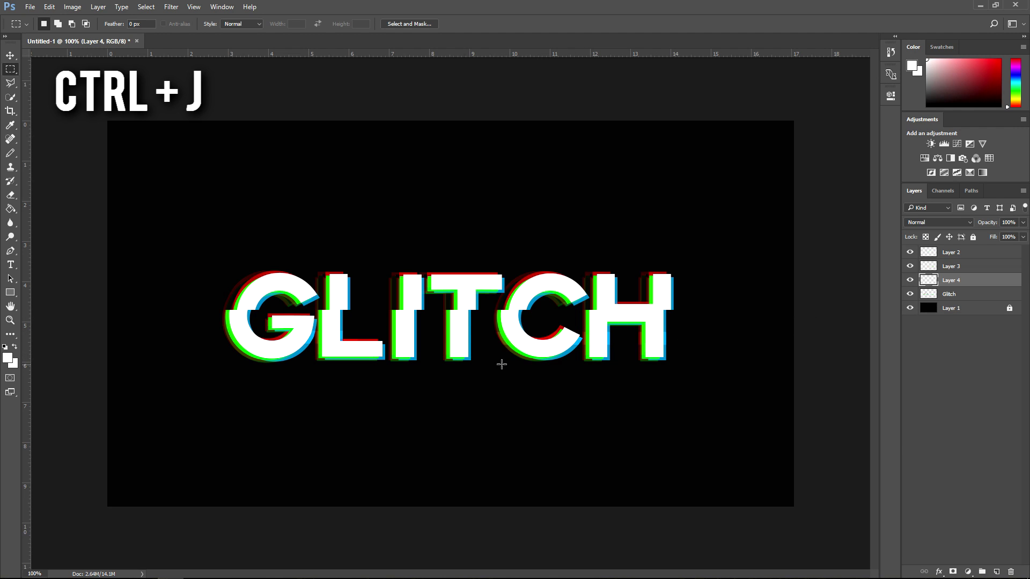
{"action": "left_click_drag", "start_coordinate": [502, 364], "coordinate": [386, 349]}
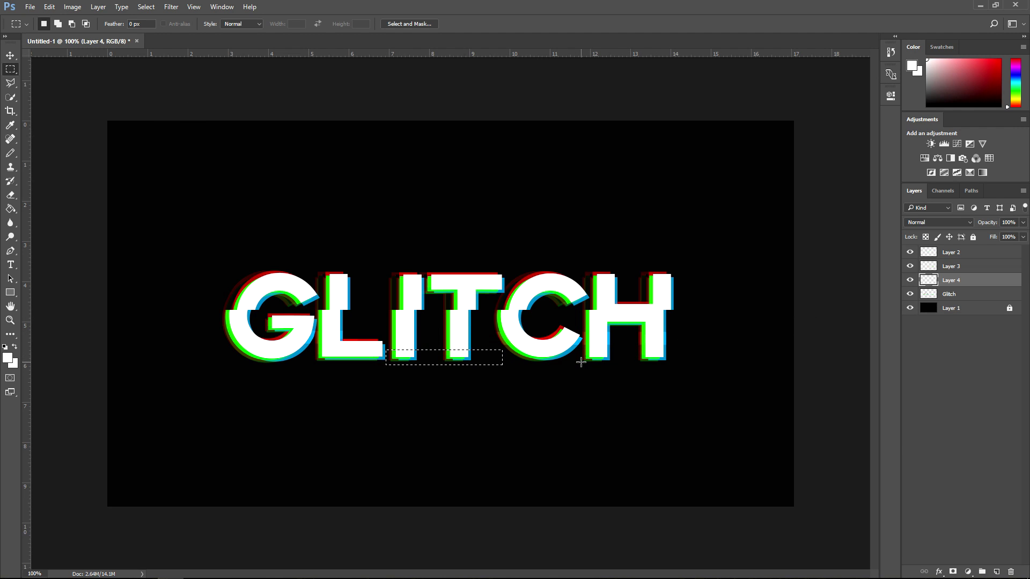
{"action": "left_click", "coordinate": [965, 296]}
{"action": "key", "text": "ctrl+j"}
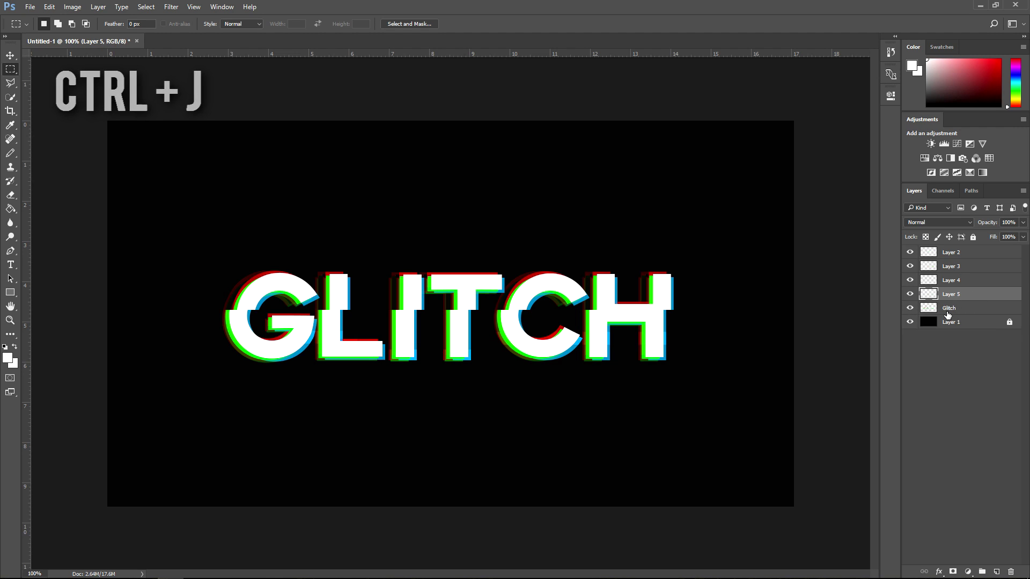
- Delete the I-T, G-L and C-H strip areas from the Glitch layer, then deselect
{"action": "left_click", "coordinate": [930, 295], "text": "ctrl"}
{"action": "left_click", "coordinate": [957, 308]}
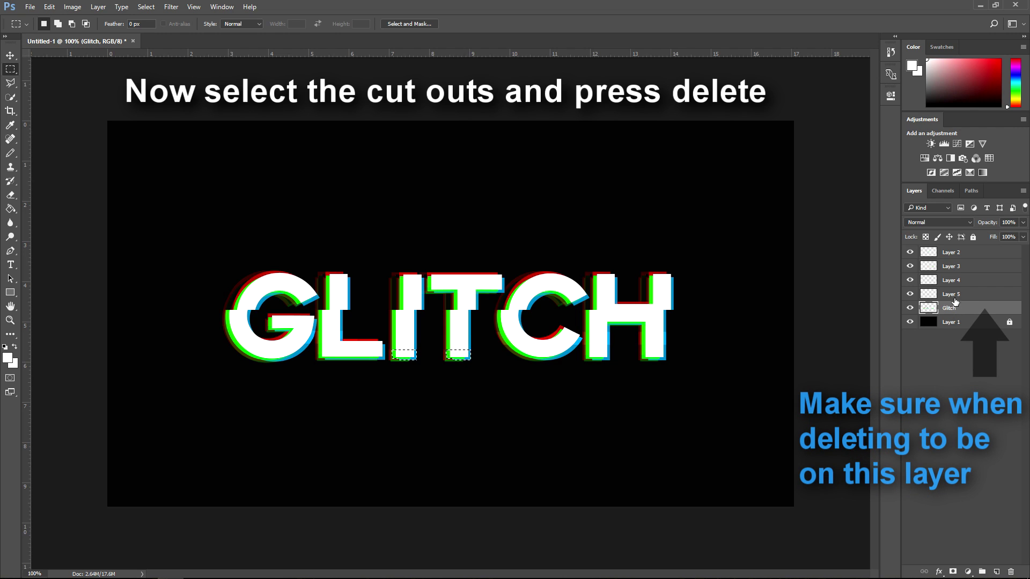
{"action": "left_click", "coordinate": [953, 283]}
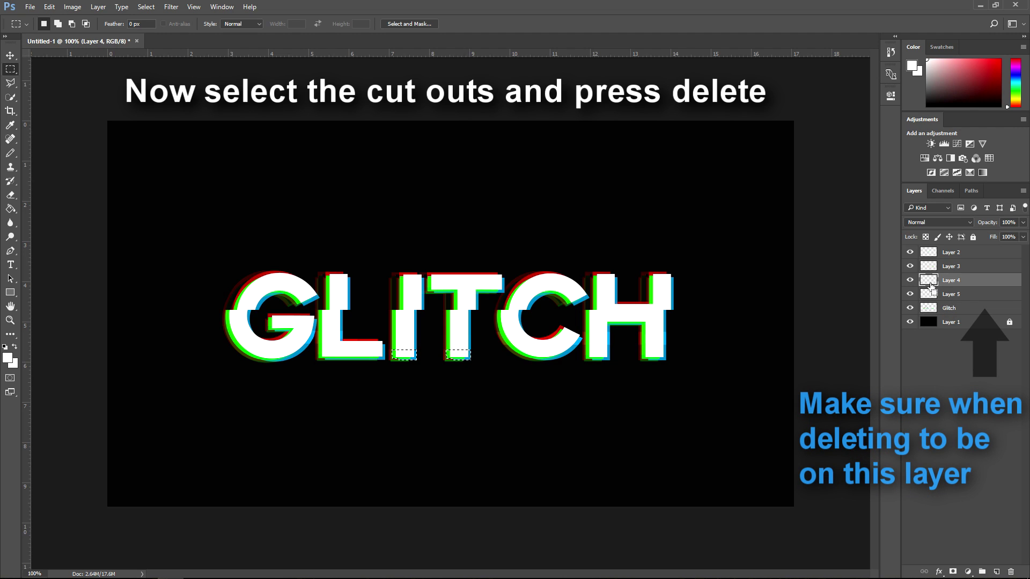
{"action": "left_click", "coordinate": [931, 282], "text": "ctrl"}
{"action": "left_click", "coordinate": [965, 309]}
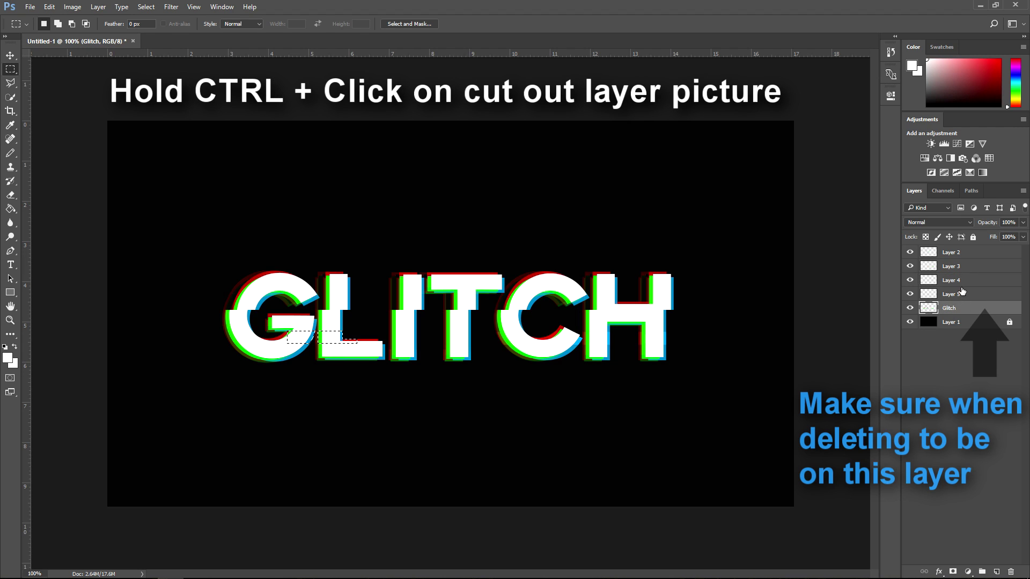
{"action": "left_click", "coordinate": [957, 266]}
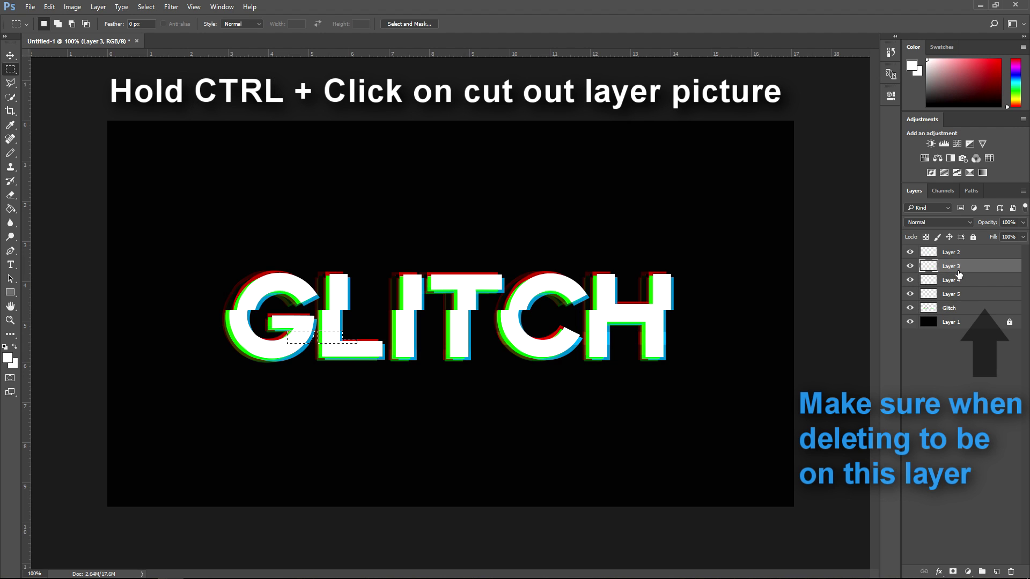
{"action": "left_click", "coordinate": [928, 280], "text": "ctrl"}
{"action": "left_click", "coordinate": [952, 309]}
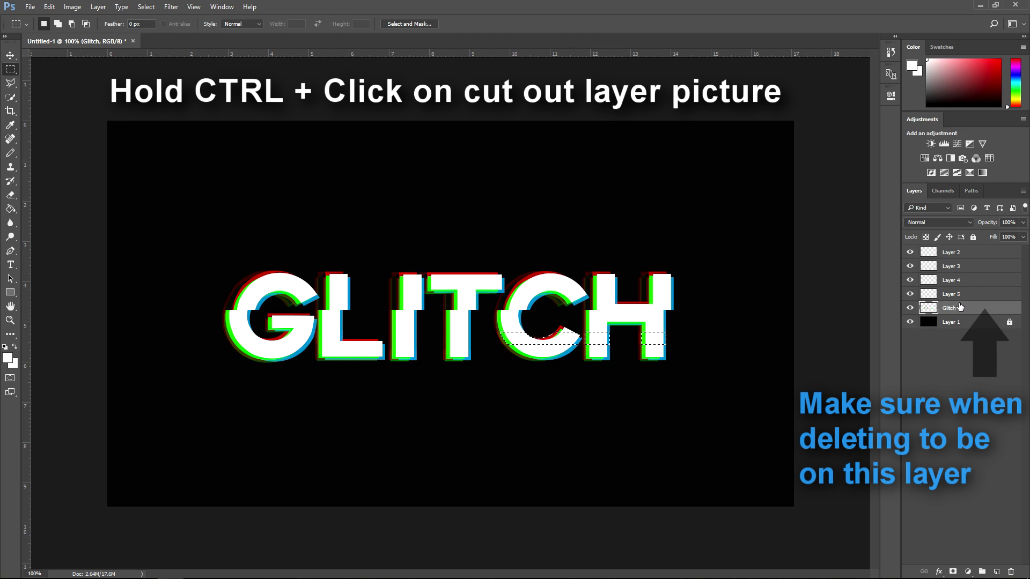
{"action": "key", "text": "ctrl+d"}
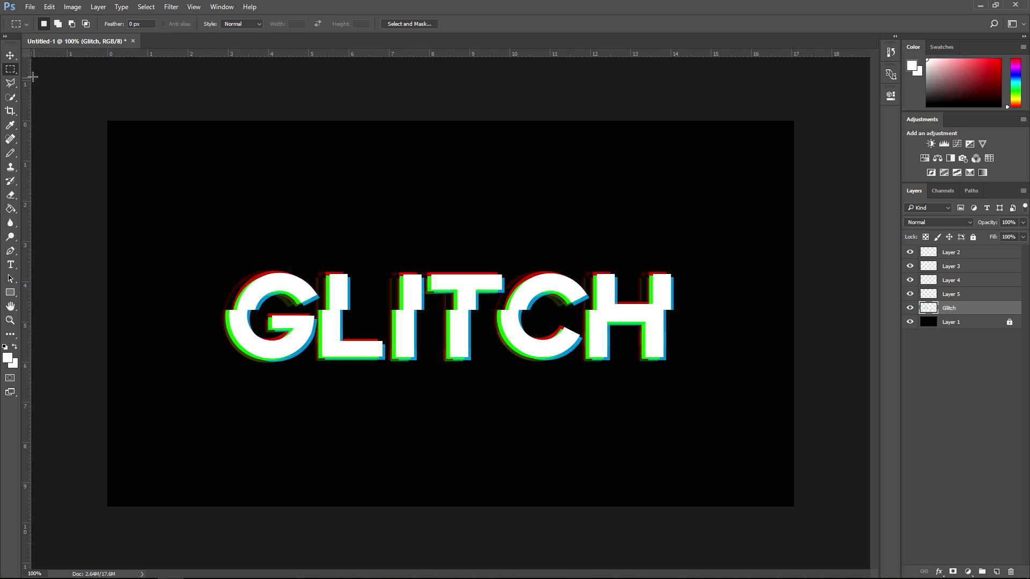
- Shift the C-H strip left and the L and I-T strips right using the Move tool
{"action": "left_click", "coordinate": [18, 56]}
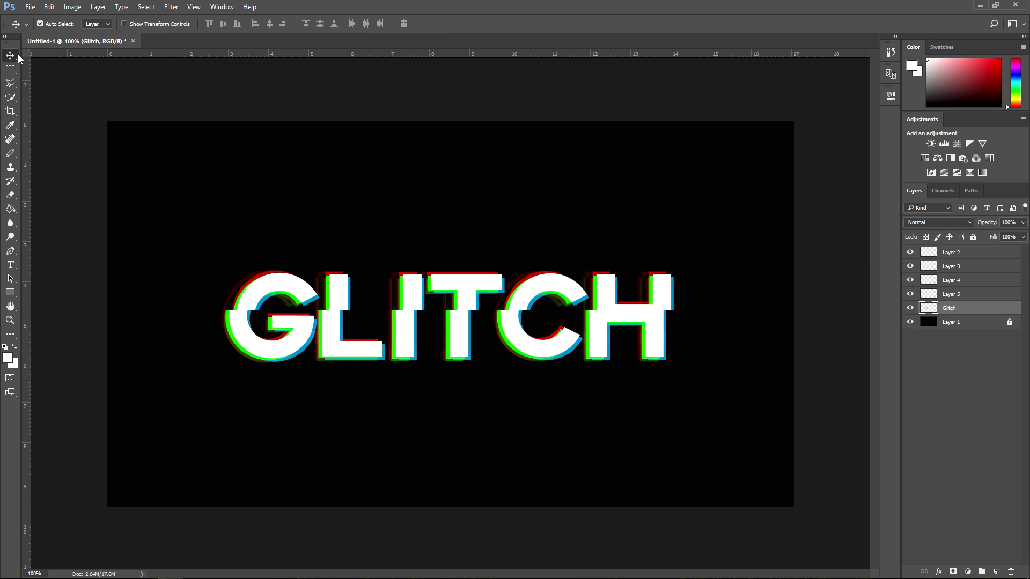
{"action": "left_click", "coordinate": [952, 266]}
{"action": "key", "text": "Left"}
{"action": "key", "text": "Left"}
{"action": "key", "text": "Left"}
{"action": "key", "text": "Left"}
{"action": "key", "text": "Left"}
{"action": "key", "text": "Left"}
{"action": "key", "text": "Left"}
{"action": "key", "text": "Left"}
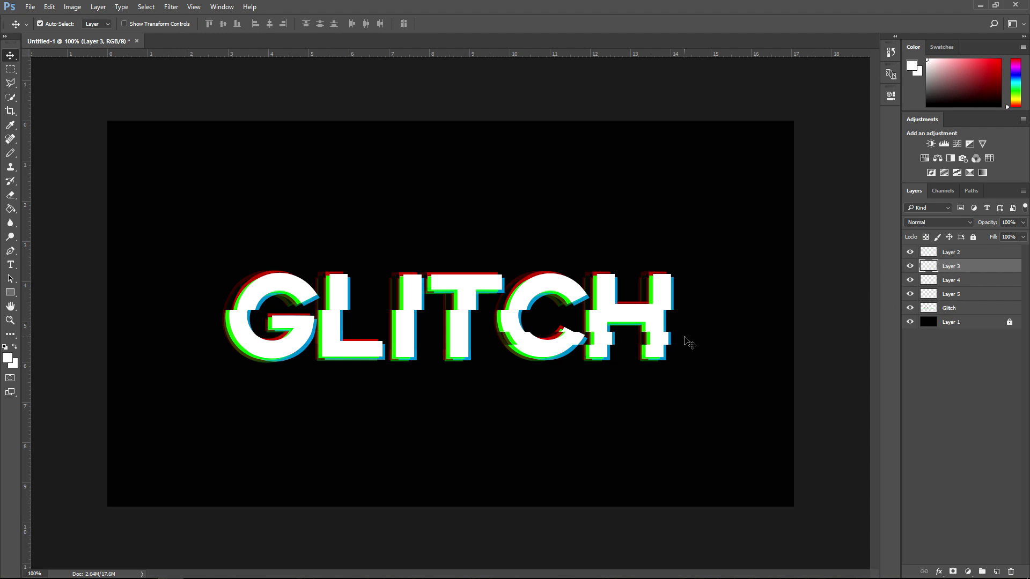
{"action": "key", "text": "Right"}
{"action": "key", "text": "Right"}
{"action": "key", "text": "Right"}
{"action": "left_click", "coordinate": [955, 283]}
{"action": "key", "text": "Left"}
{"action": "key", "text": "Left"}
{"action": "key", "text": "Left"}
{"action": "key", "text": "Left"}
{"action": "key", "text": "Left"}
{"action": "key", "text": "Left"}
{"action": "key", "text": "Left"}
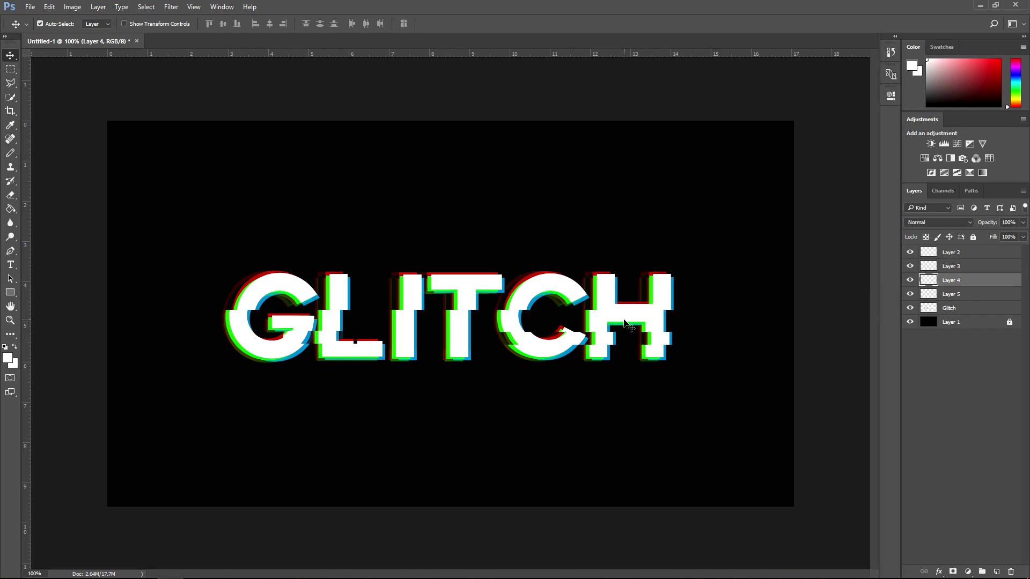
{"action": "key", "text": "Right"}
{"action": "key", "text": "Right"}
{"action": "key", "text": "Right"}
{"action": "left_click", "coordinate": [954, 294]}
{"action": "key", "text": "Right"}
{"action": "key", "text": "Right"}
{"action": "key", "text": "Right"}
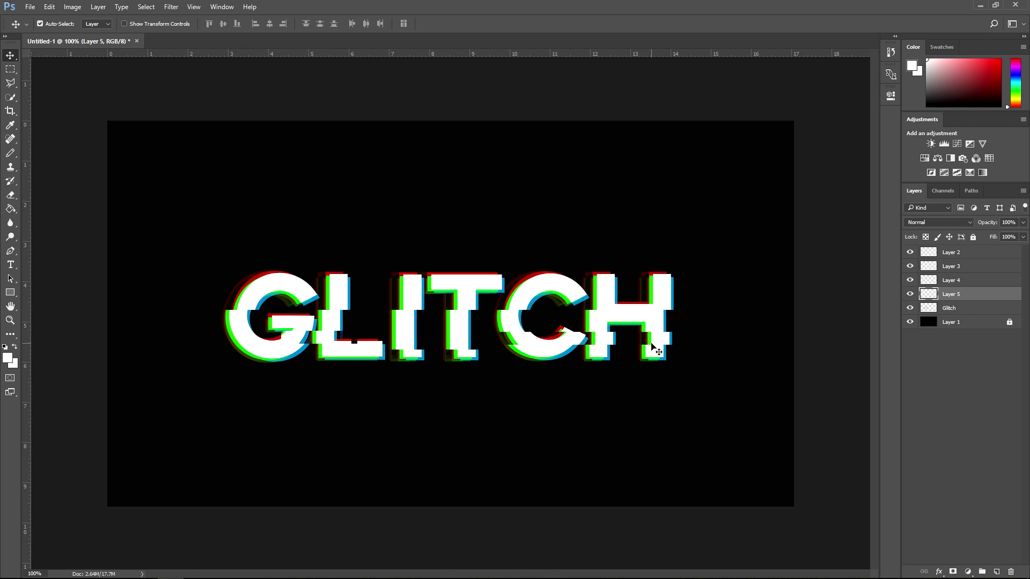
{"action": "left_click", "coordinate": [961, 309]}
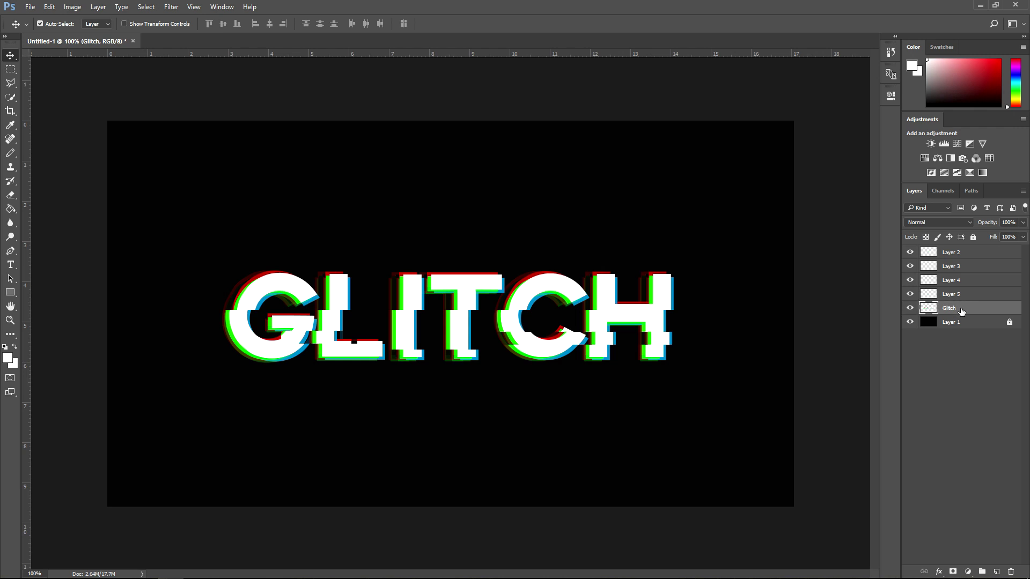
- Duplicate the Glitch layer, shift it 20 px left, and place it beneath Glitch
{"action": "key", "text": "ctrl+j"}
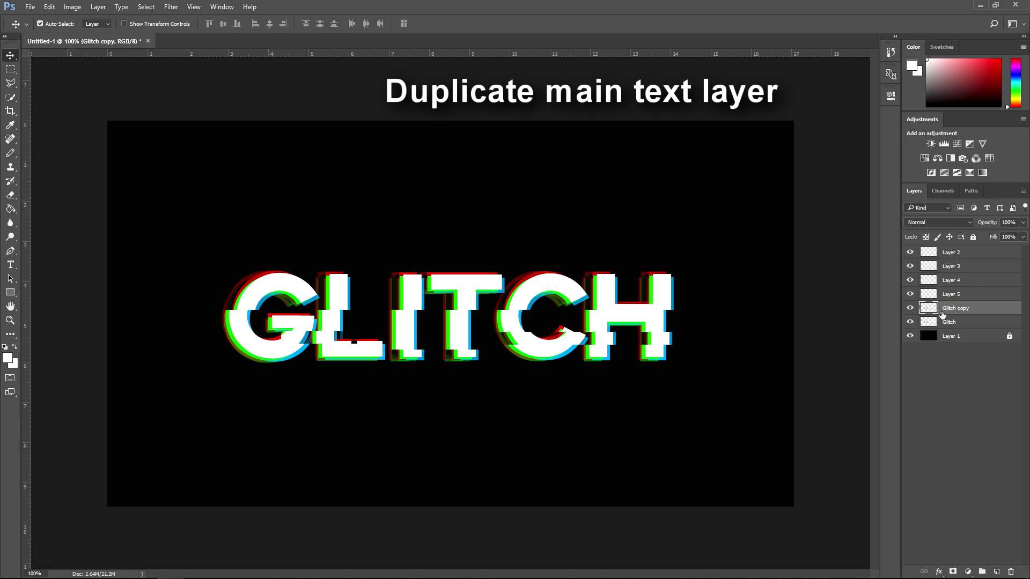
{"action": "key", "text": "shift+Left"}
{"action": "key", "text": "shift+Left"}
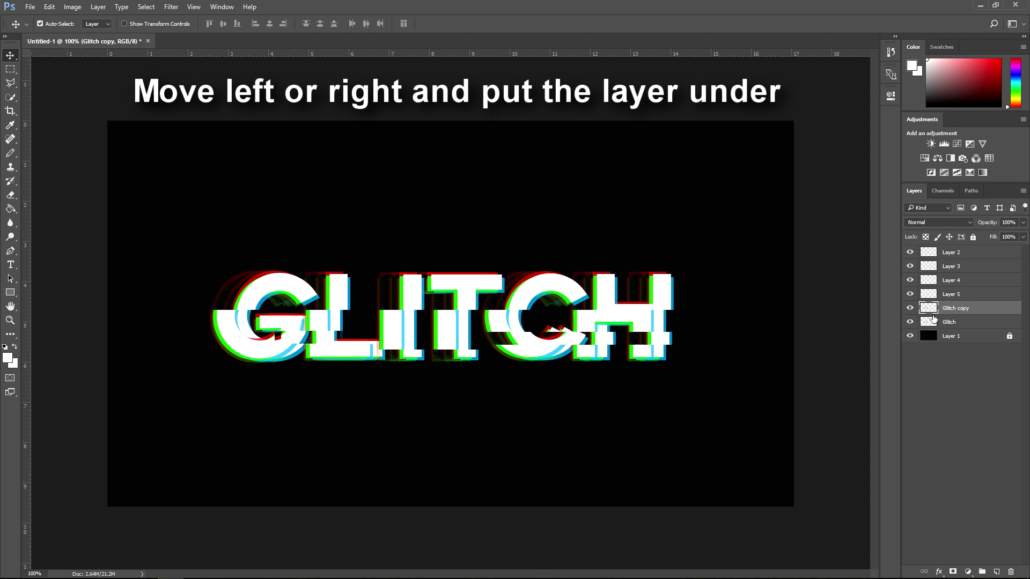
{"action": "left_click_drag", "start_coordinate": [973, 308], "coordinate": [973, 329]}
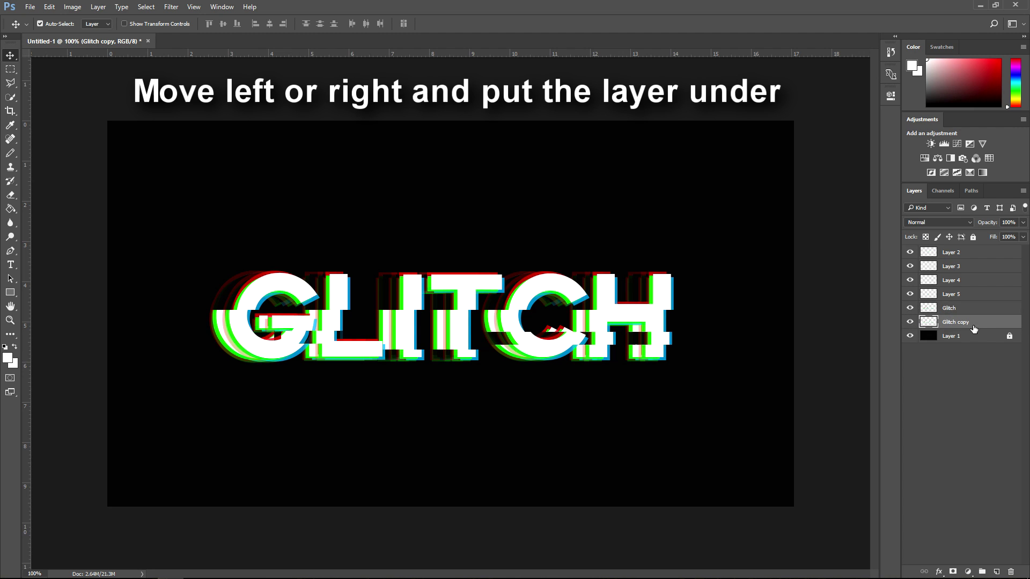
{"action": "key", "text": "h"}
- Give Glitch copy a white Color Overlay layer style
{"action": "double_click", "coordinate": [984, 322]}
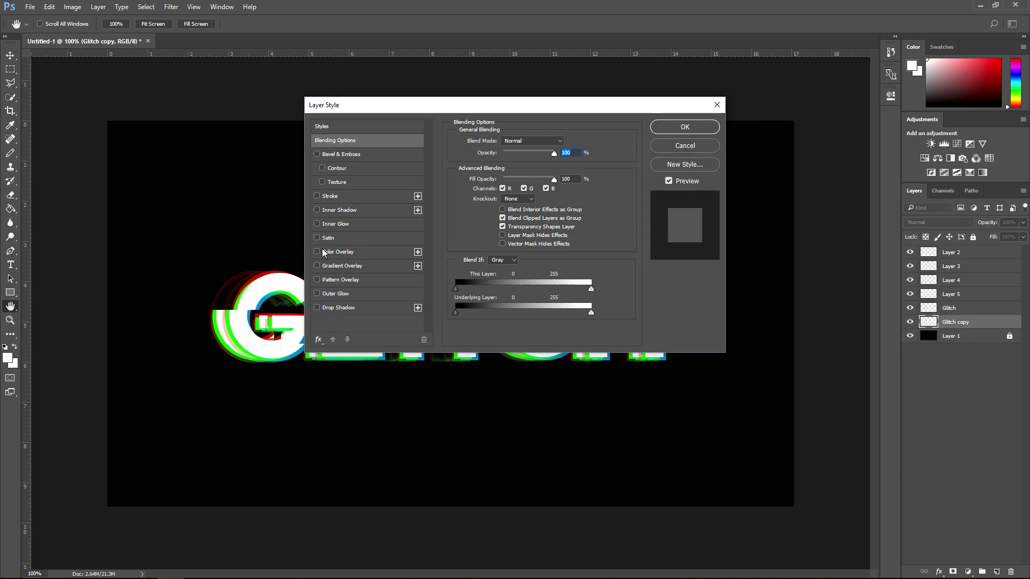
{"action": "key", "text": "Return"}
{"action": "right_click", "coordinate": [976, 321]}
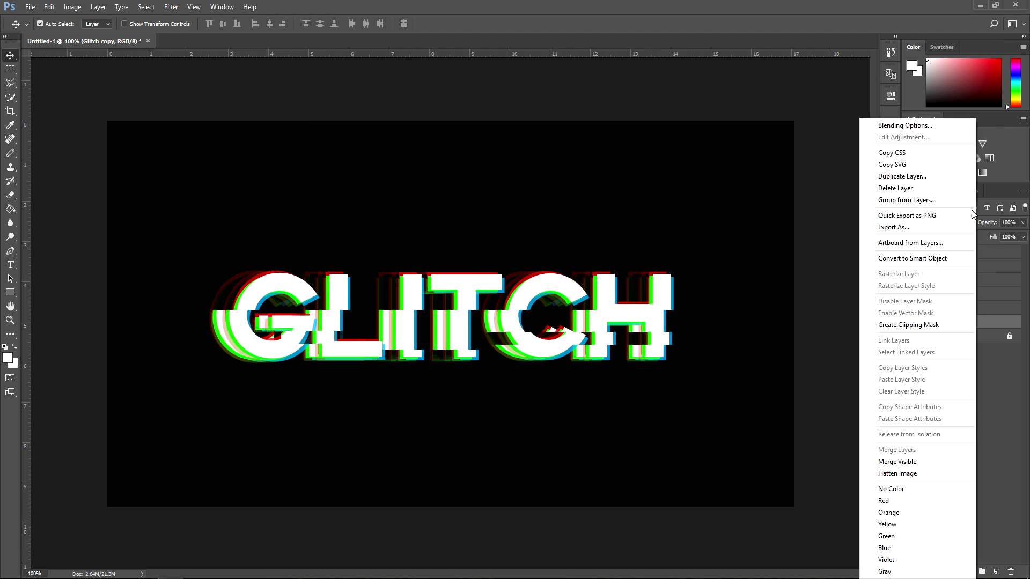
{"action": "left_click", "coordinate": [927, 125]}
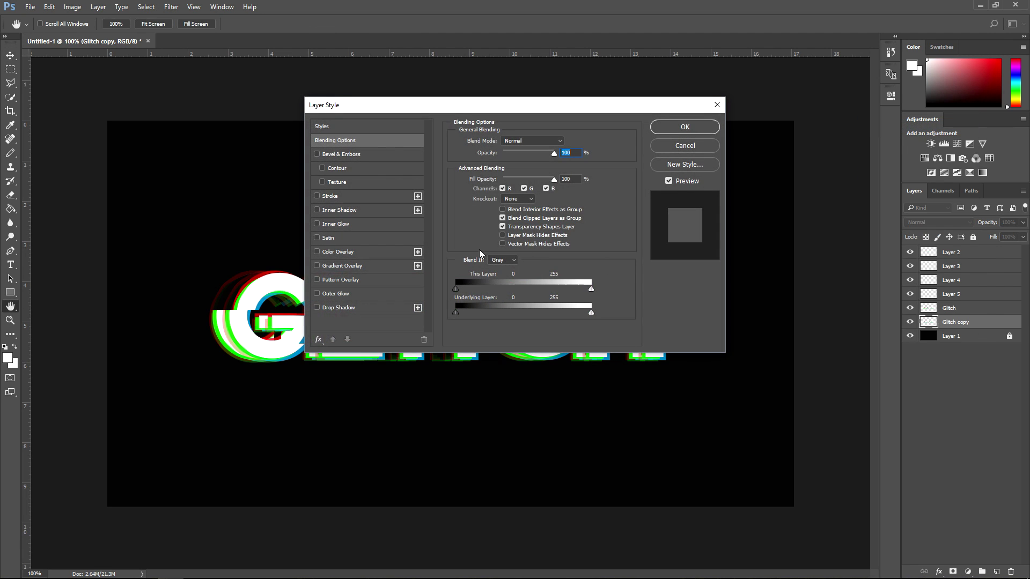
{"action": "left_click", "coordinate": [337, 252]}
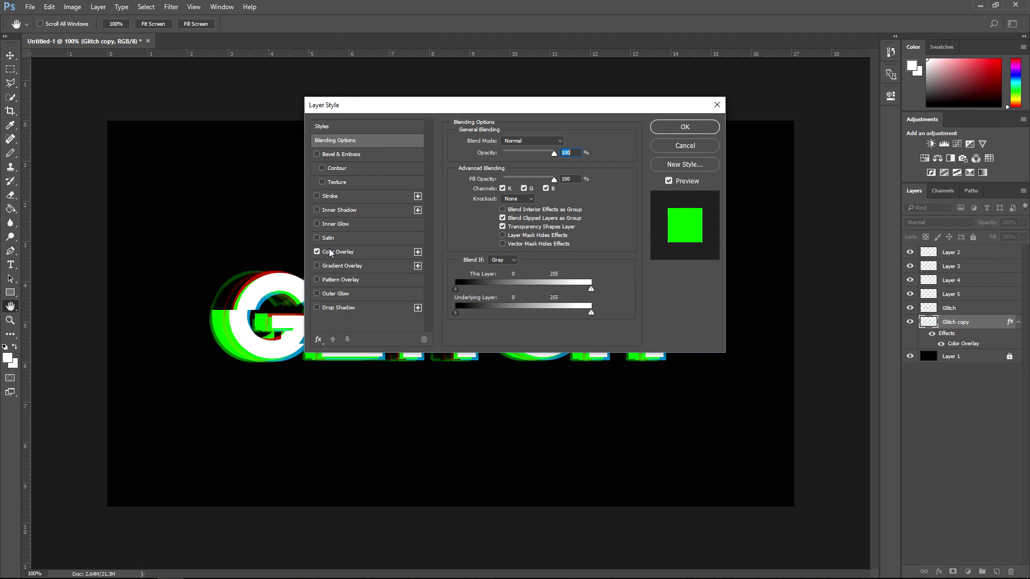
{"action": "left_click", "coordinate": [566, 142]}
{"action": "left_click", "coordinate": [700, 130]}
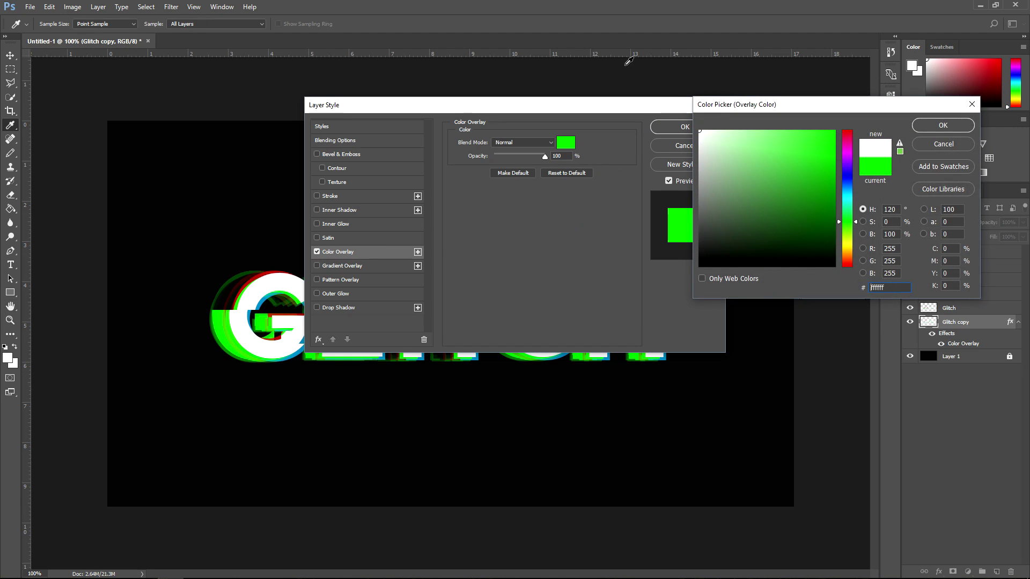
{"action": "left_click", "coordinate": [936, 125]}
{"action": "left_click", "coordinate": [697, 126]}
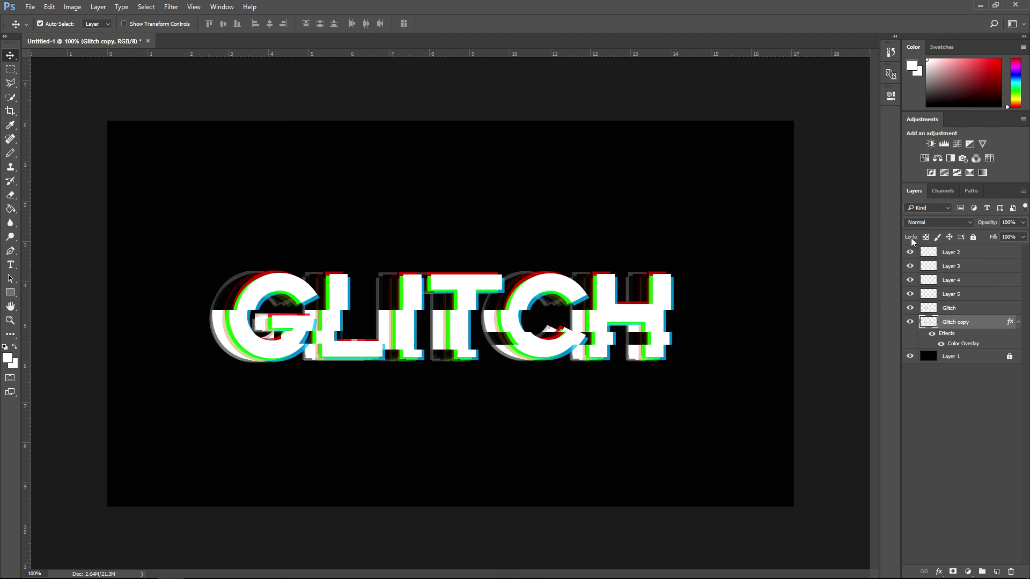
- Nudge the white copy left, set its opacity to 10%, and duplicate it
{"action": "key", "text": "Left"}
{"action": "key", "text": "Left"}
{"action": "key", "text": "Left"}
{"action": "key", "text": "Left"}
{"action": "key", "text": "Left"}
{"action": "key", "text": "Left"}
{"action": "left_click", "coordinate": [1022, 222]}
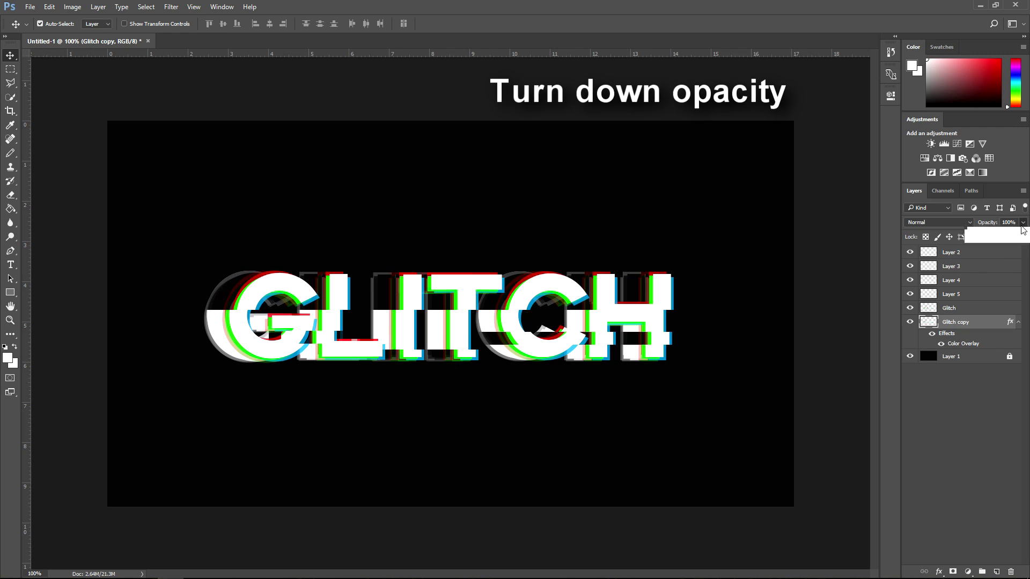
{"action": "left_click_drag", "start_coordinate": [994, 234], "coordinate": [983, 234]}
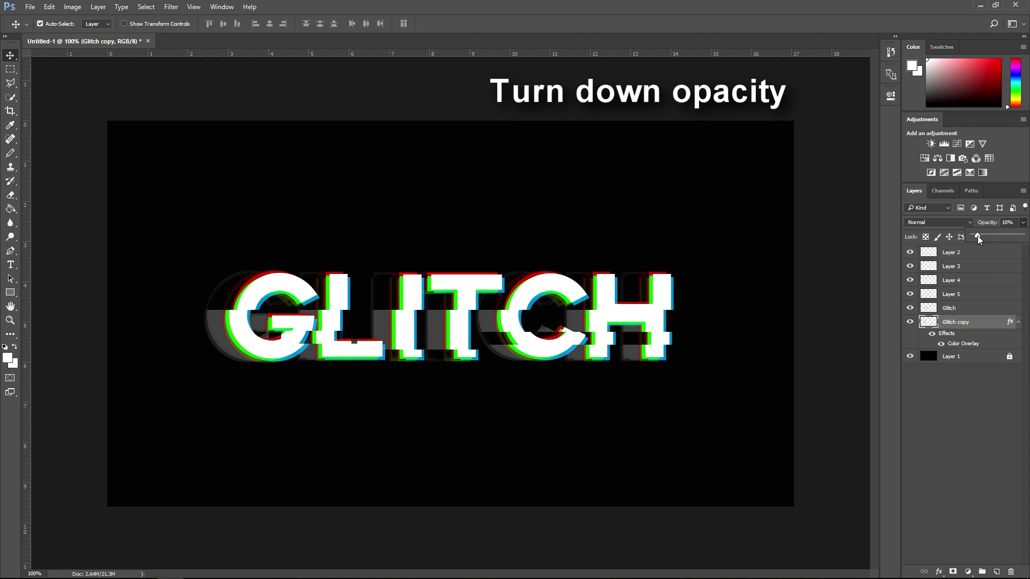
{"action": "left_click", "coordinate": [962, 321]}
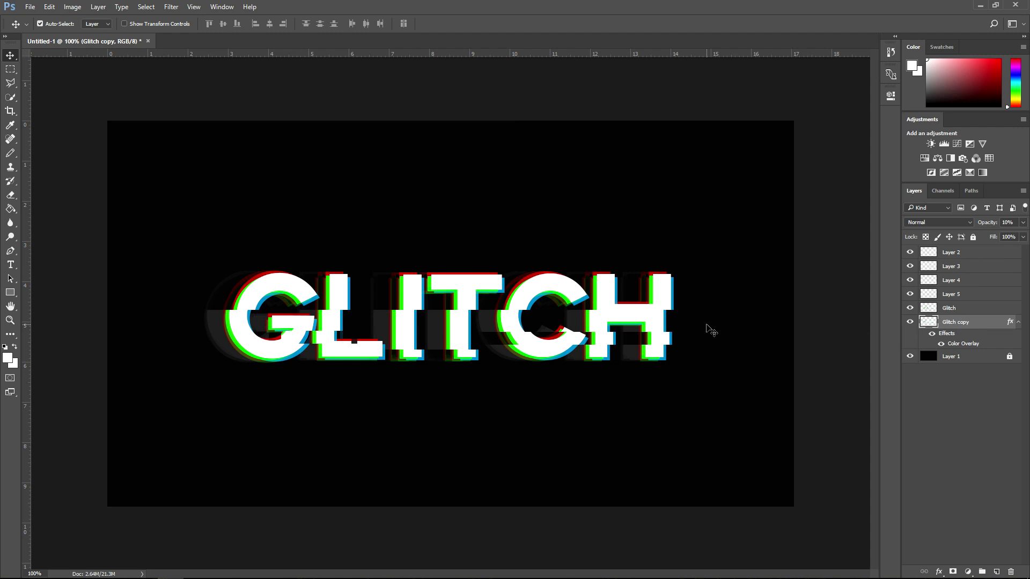
{"action": "key", "text": "ctrl+j"}
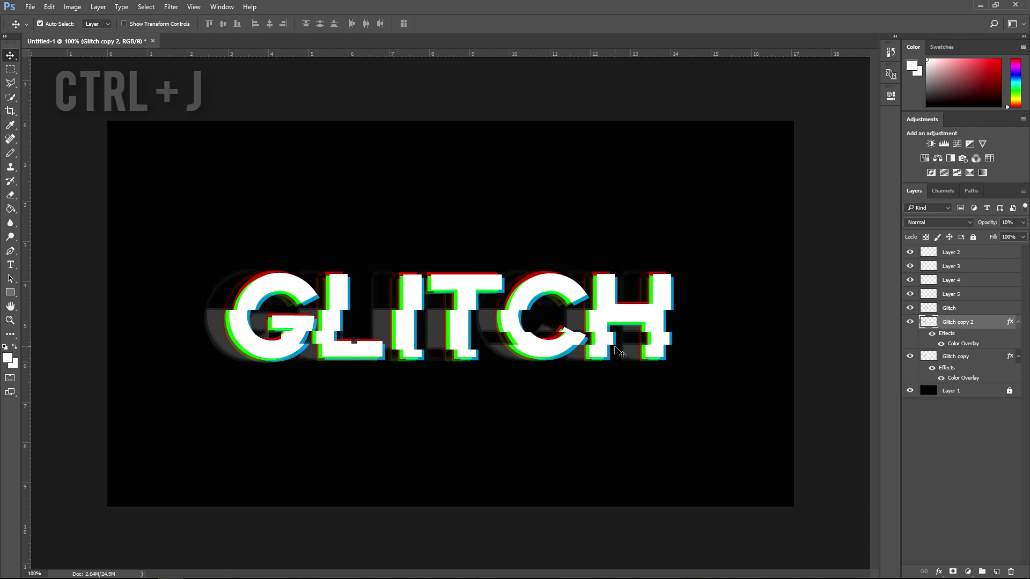
- Offset Glitch copy 2 up and to the right behind the main text
{"action": "key", "text": "shift+Up"}
{"action": "key", "text": "shift+Up"}
{"action": "key", "text": "shift+Up"}
{"action": "key", "text": "Right"}
{"action": "key", "text": "Right"}
{"action": "key", "text": "Right"}
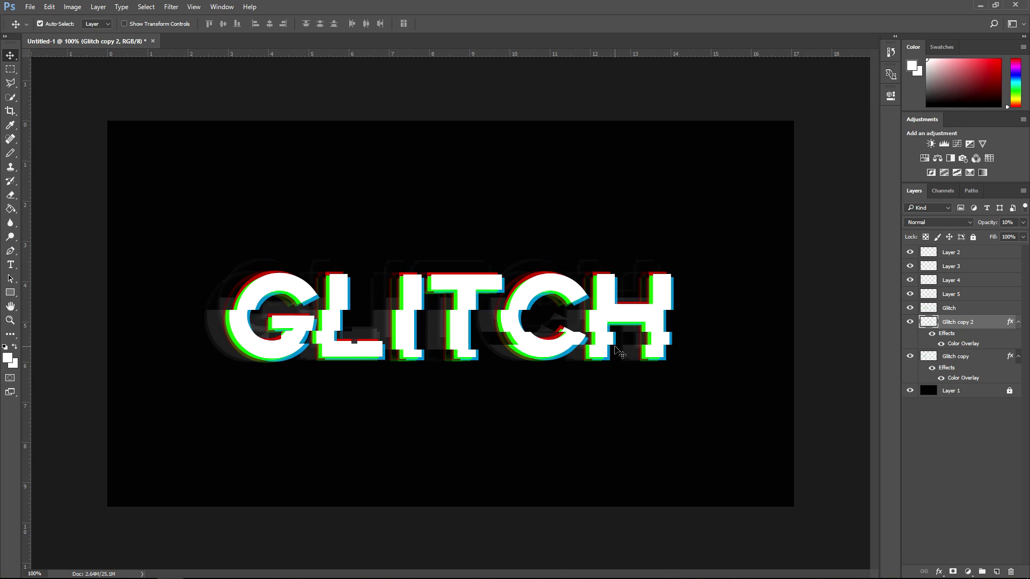
{"action": "key", "text": "Right"}
{"action": "key", "text": "Right"}
{"action": "key", "text": "Right"}
{"action": "key", "text": "Right"}
{"action": "key", "text": "Right"}
{"action": "key", "text": "Right"}
{"action": "key", "text": "Right"}
{"action": "key", "text": "Right"}
{"action": "key", "text": "Right"}
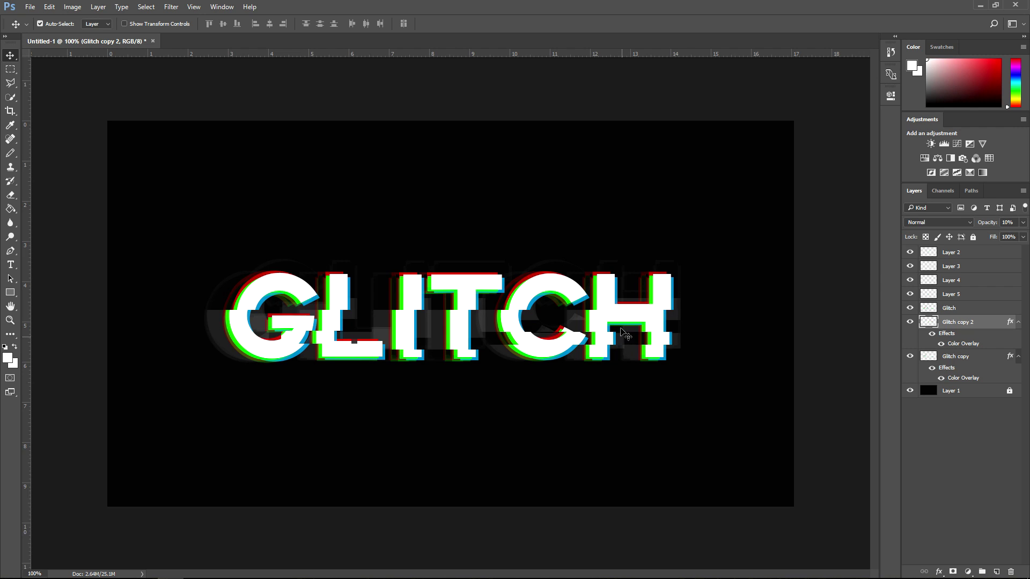
{"action": "left_click", "coordinate": [960, 358]}
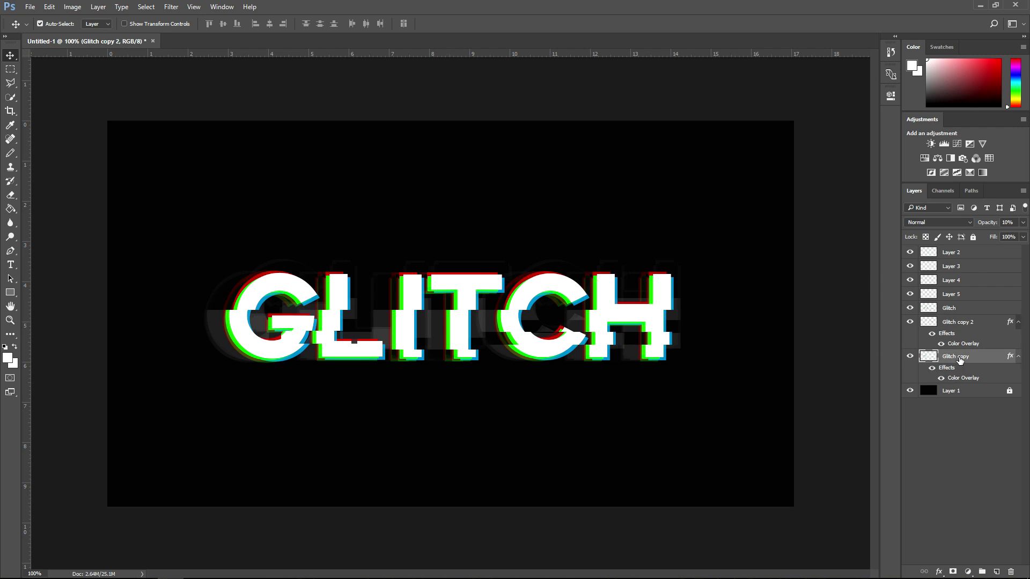
{"action": "left_click", "coordinate": [952, 252]}
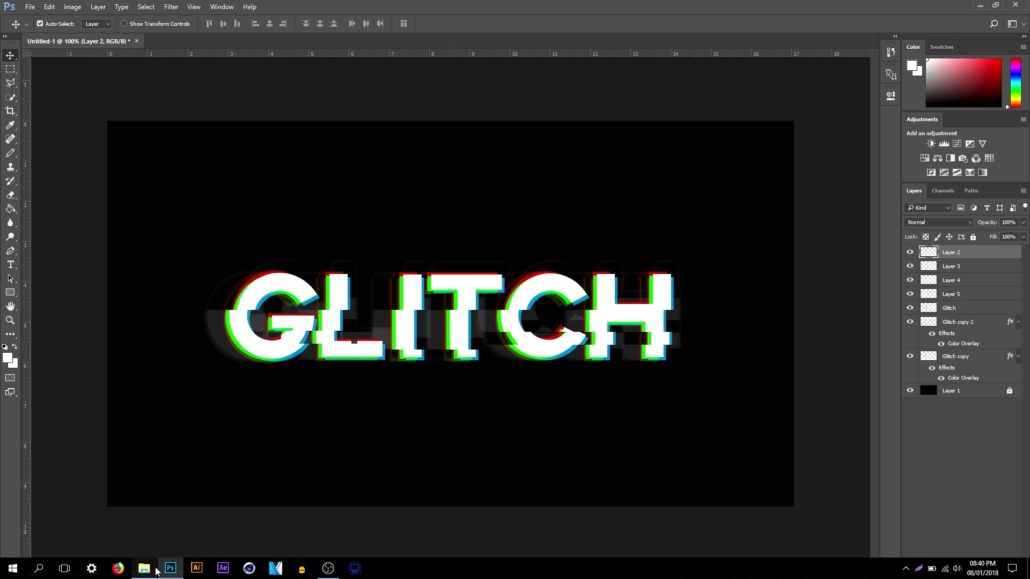
- Place tv glitch effect.jpg and scale it to cover the GLITCH lettering
{"action": "left_click", "coordinate": [146, 568]}
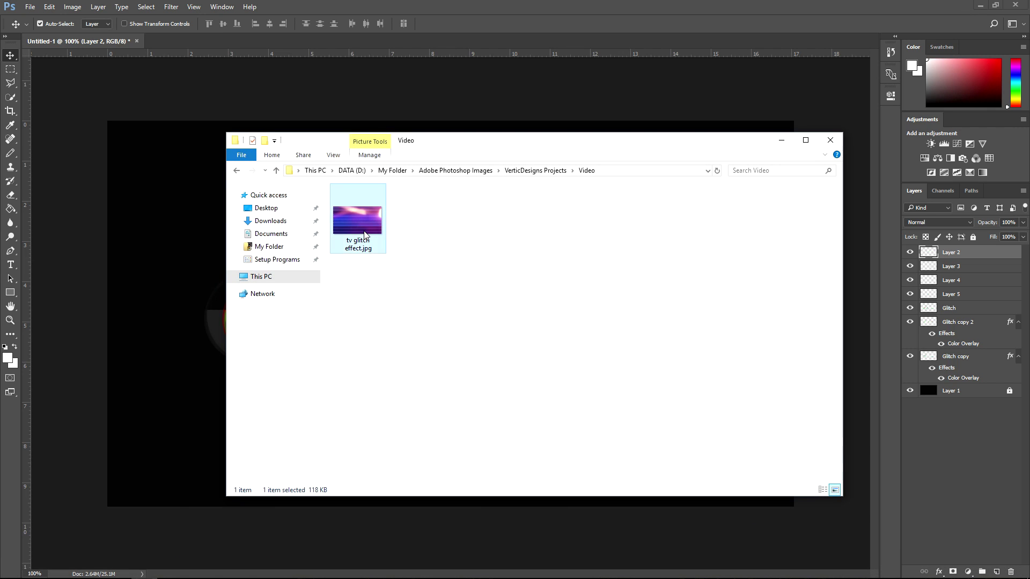
{"action": "left_click_drag", "start_coordinate": [364, 236], "coordinate": [185, 323]}
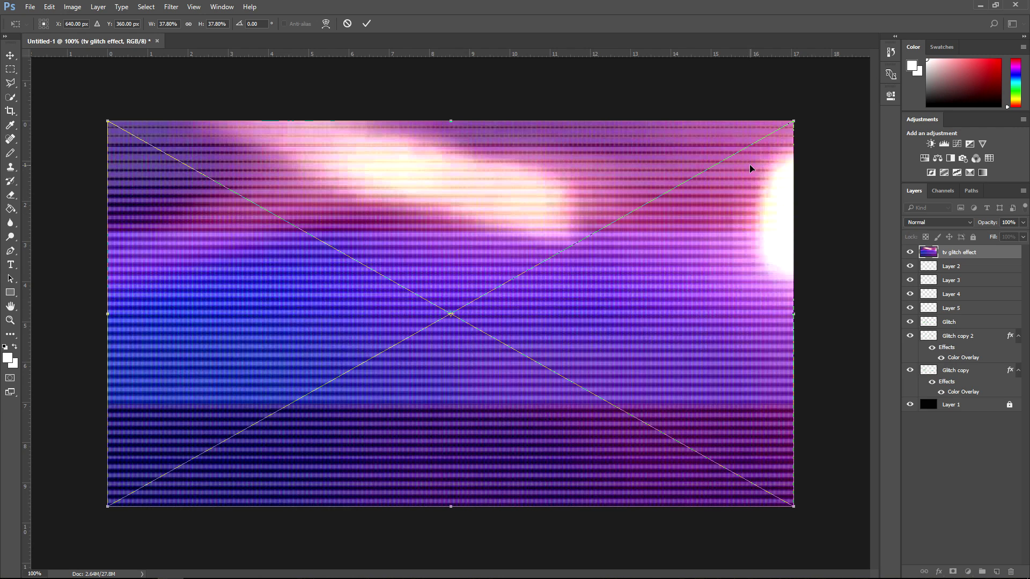
{"action": "left_click_drag", "start_coordinate": [798, 125], "coordinate": [574, 242]}
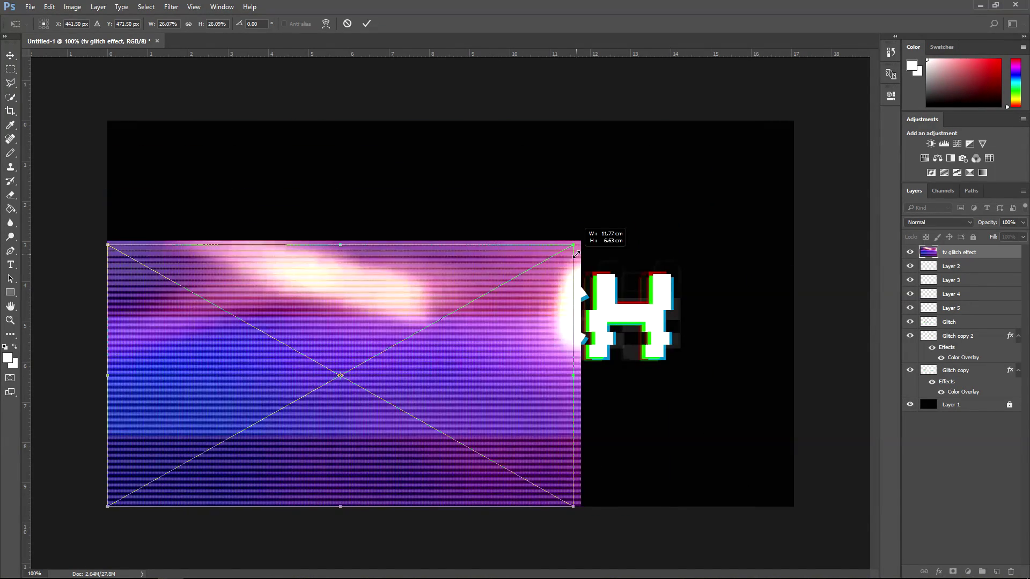
{"action": "left_click_drag", "start_coordinate": [526, 349], "coordinate": [646, 299]}
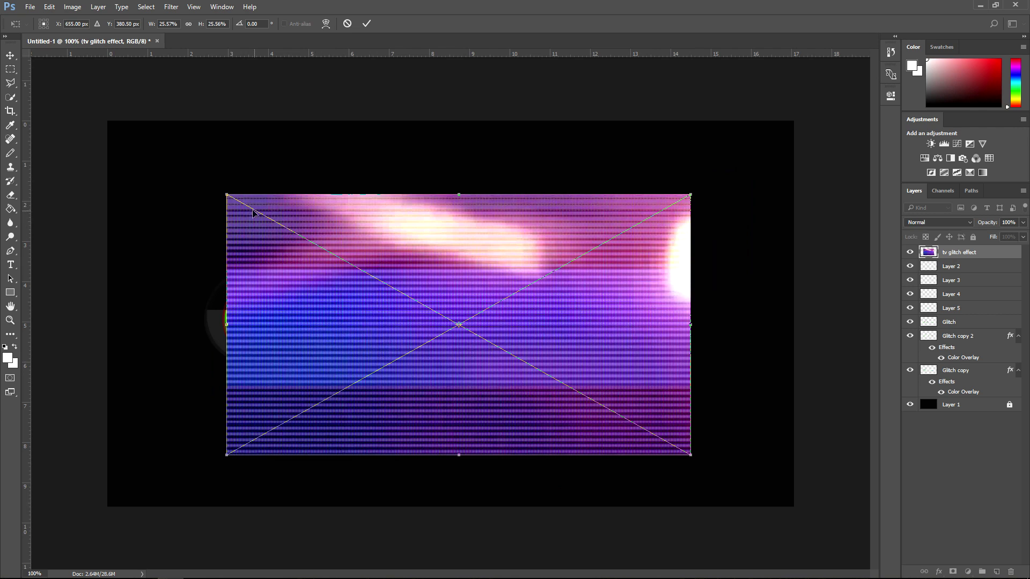
{"action": "left_click_drag", "start_coordinate": [223, 192], "coordinate": [203, 181]}
{"action": "key", "text": "Return"}
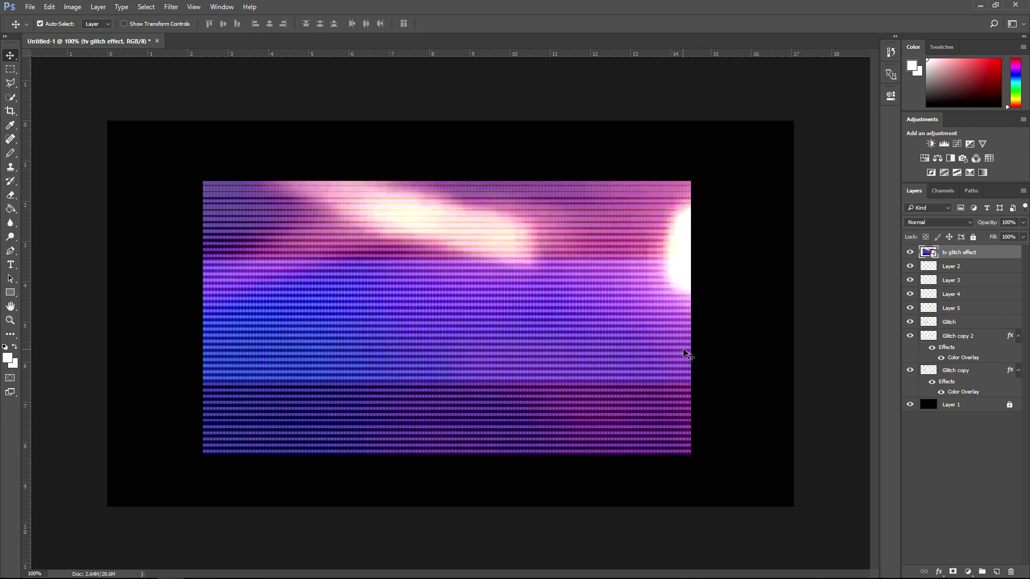
{"action": "left_click", "coordinate": [963, 271]}
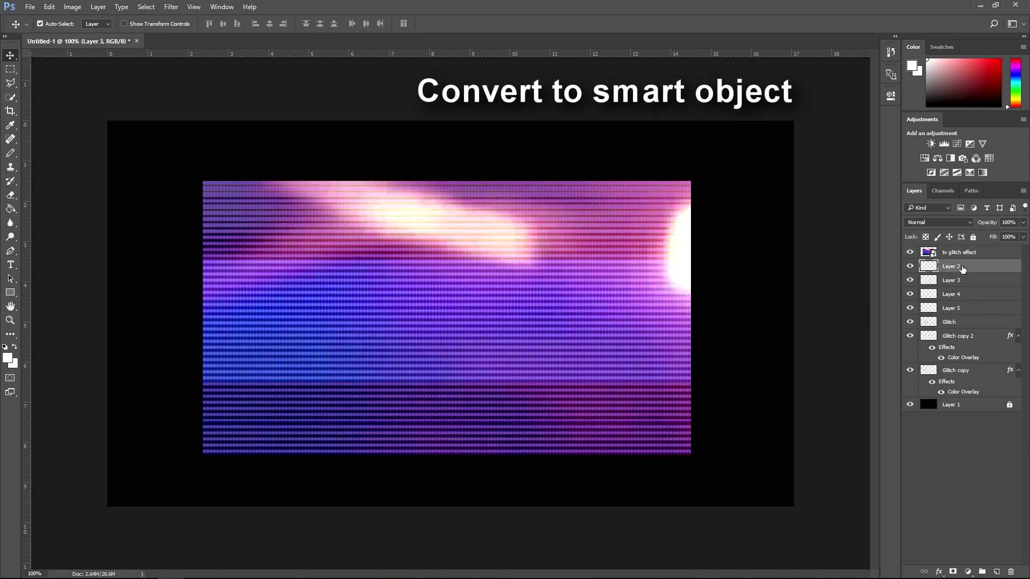
- Convert Layer 2 through Glitch copy into one smart object
{"action": "left_click", "coordinate": [965, 371], "text": "shift"}
{"action": "right_click", "coordinate": [976, 305]}
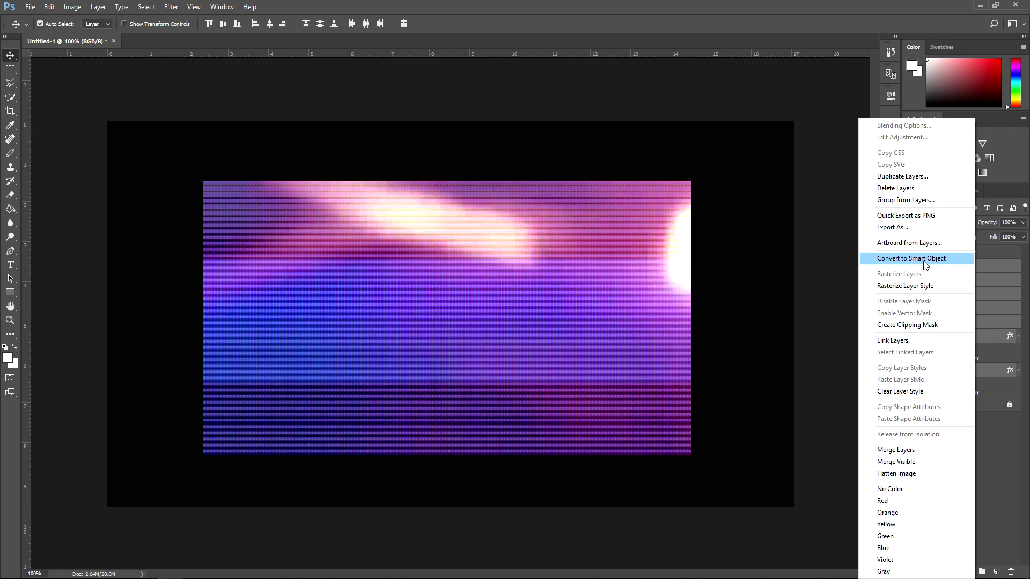
{"action": "left_click", "coordinate": [924, 258]}
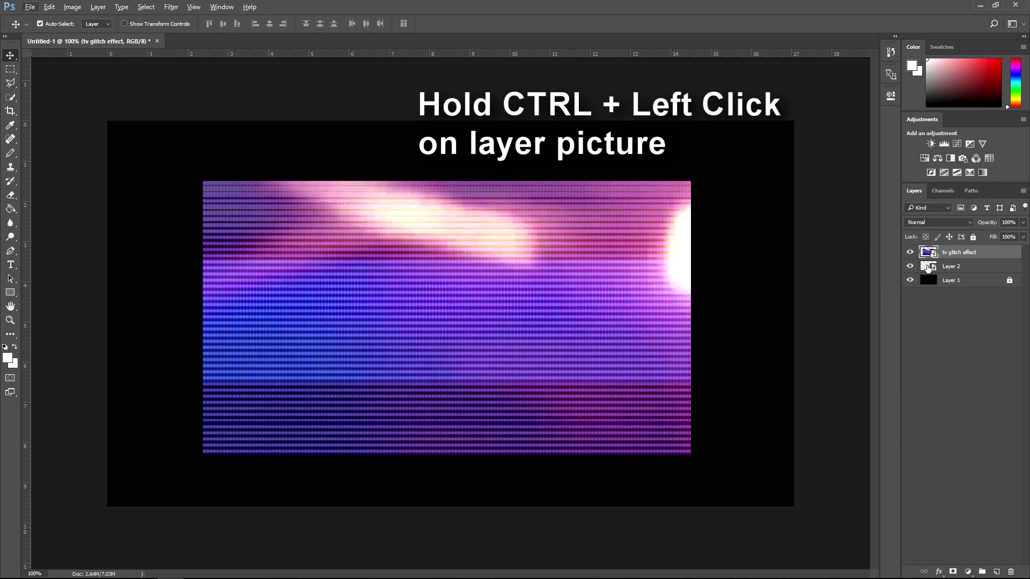
- Copy the GLITCH-shaped scanline area to Layer 3, delete the source image, and set Dissolve
{"action": "left_click", "coordinate": [930, 268], "text": "ctrl"}
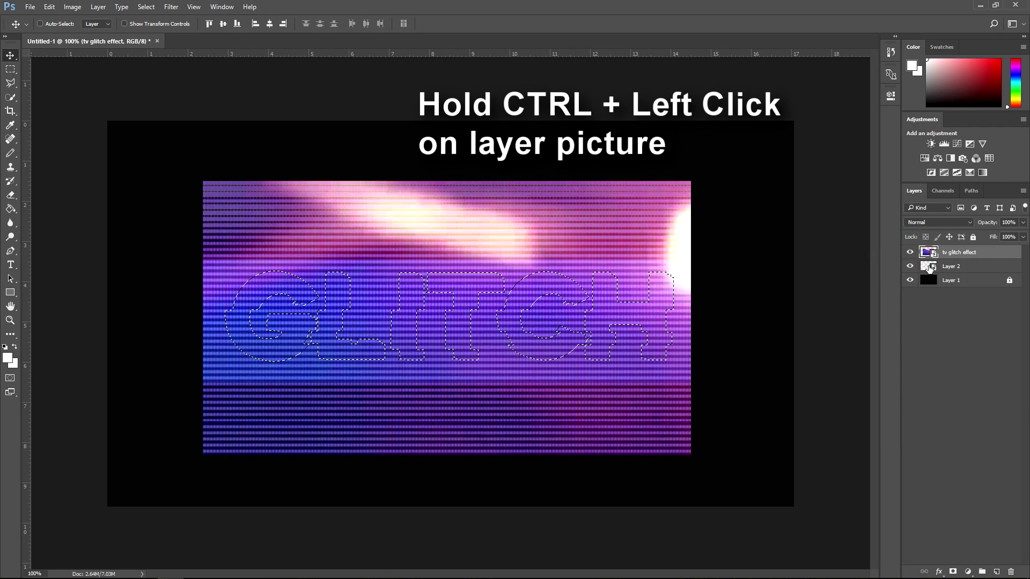
{"action": "key", "text": "ctrl+j"}
{"action": "left_click", "coordinate": [968, 267]}
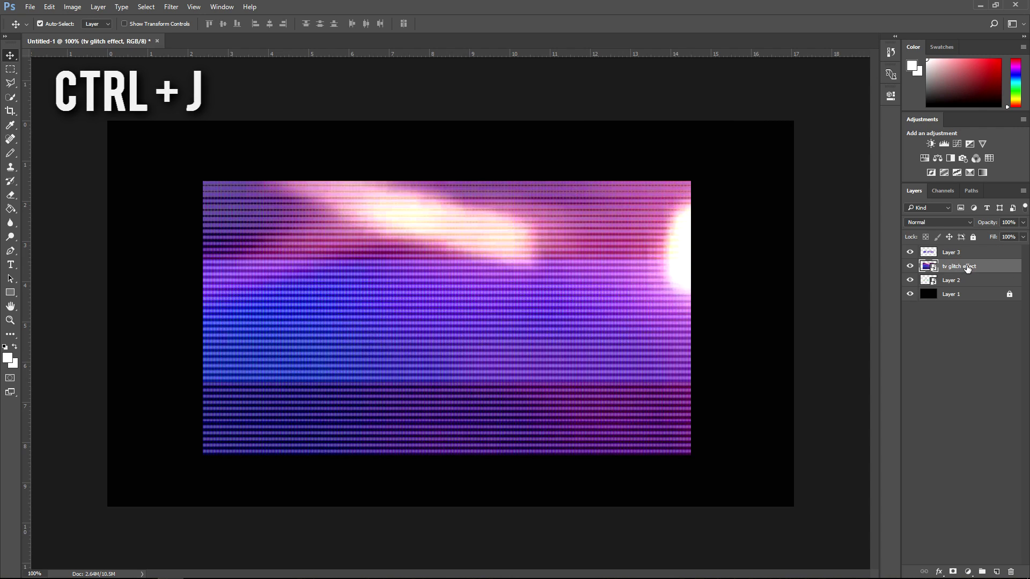
{"action": "key", "text": "Delete"}
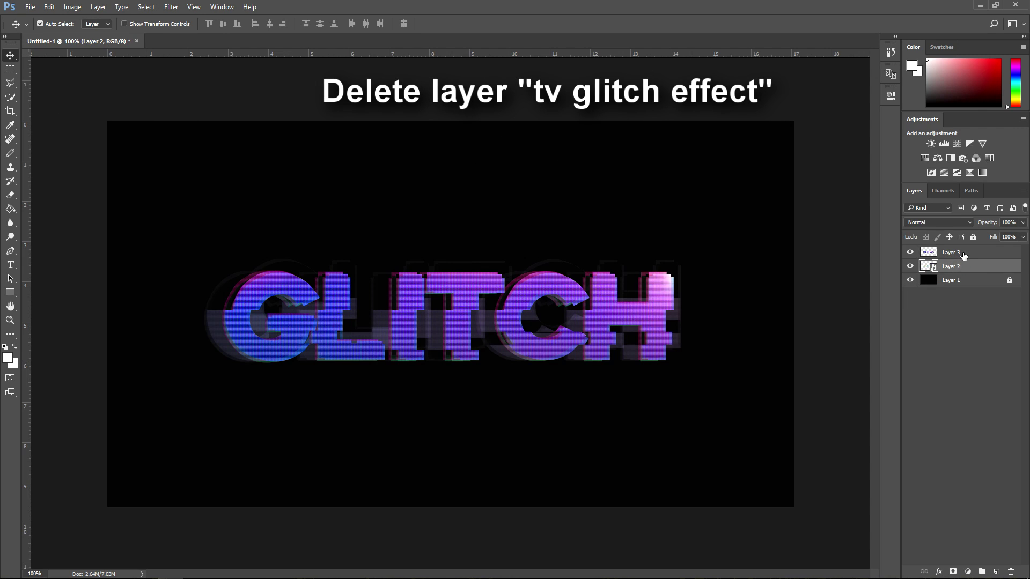
{"action": "left_click", "coordinate": [963, 256]}
{"action": "left_click", "coordinate": [931, 223]}
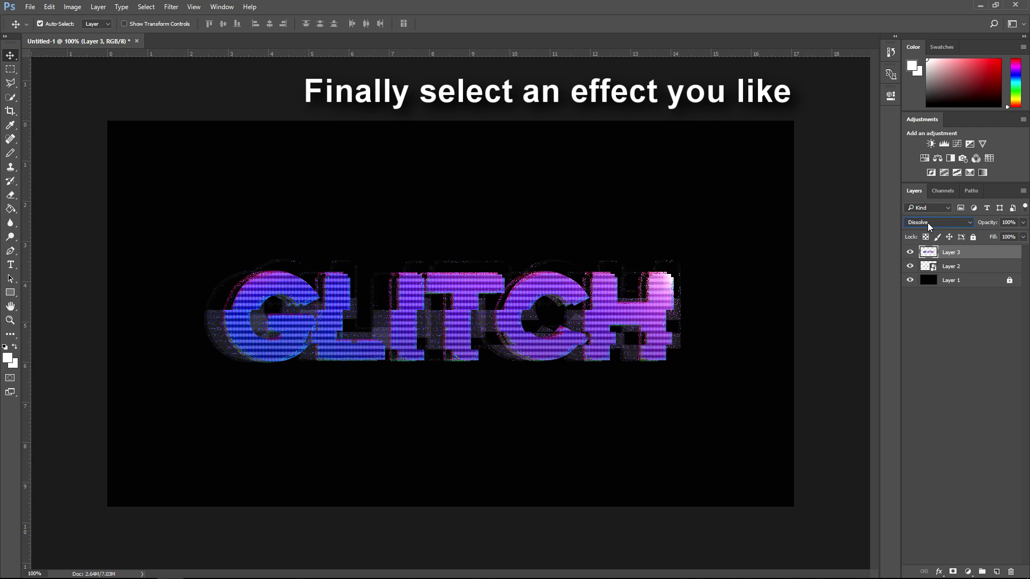
- Cycle Layer 3's blend modes and settle on Vivid Light, keeping the scanline texture layer selected
{"action": "scroll", "coordinate": [928, 223], "scroll_direction": "down", "scroll_amount": 2}
{"action": "scroll", "coordinate": [928, 223], "scroll_direction": "down", "scroll_amount": 2}
{"action": "scroll", "coordinate": [927, 223], "scroll_direction": "down", "scroll_amount": 2}
{"action": "scroll", "coordinate": [928, 223], "scroll_direction": "up", "scroll_amount": 2}
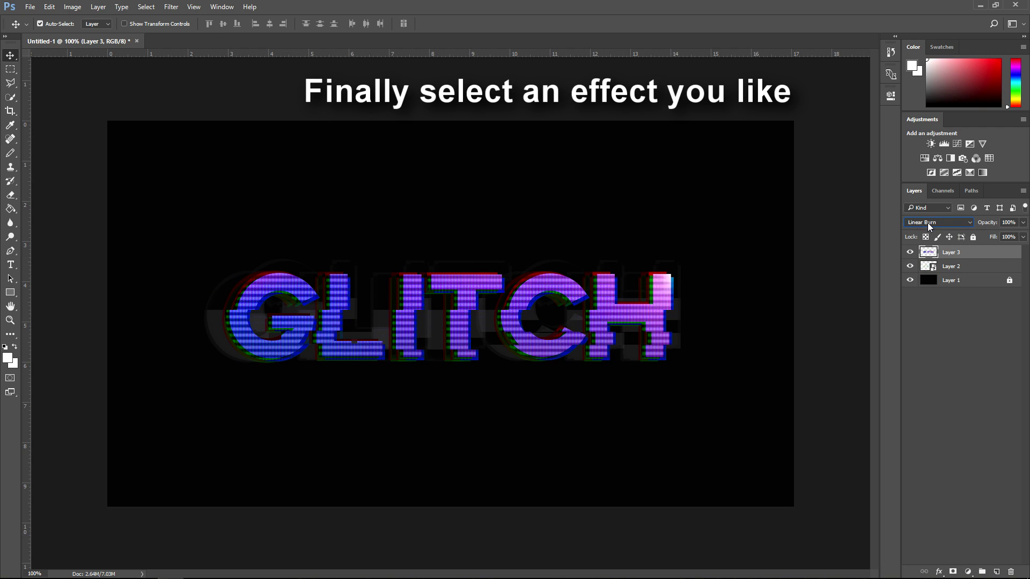
{"action": "scroll", "coordinate": [928, 223], "scroll_direction": "up", "scroll_amount": 1}
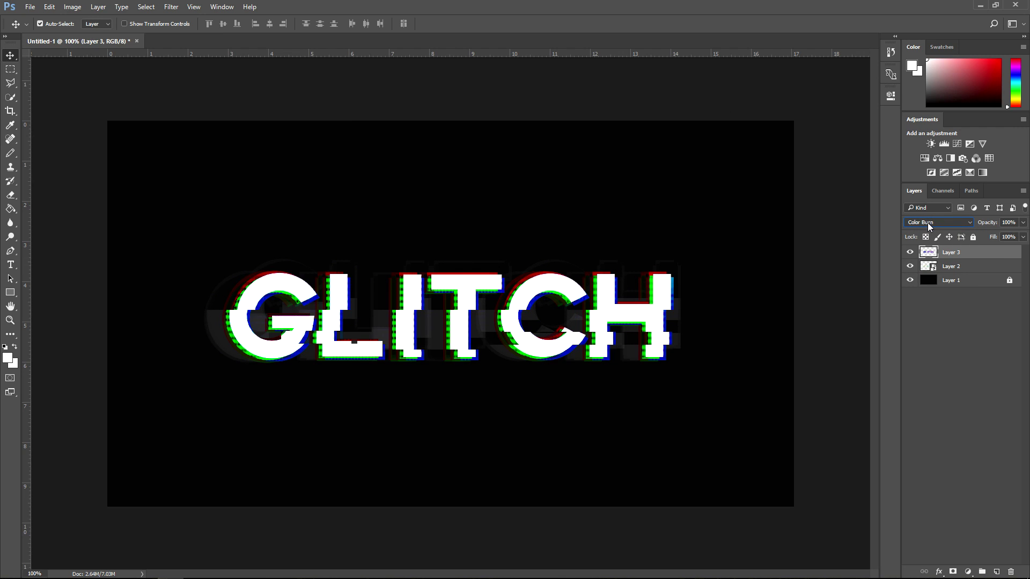
{"action": "scroll", "coordinate": [928, 223], "scroll_direction": "down", "scroll_amount": 2}
{"action": "scroll", "coordinate": [928, 223], "scroll_direction": "down", "scroll_amount": 1}
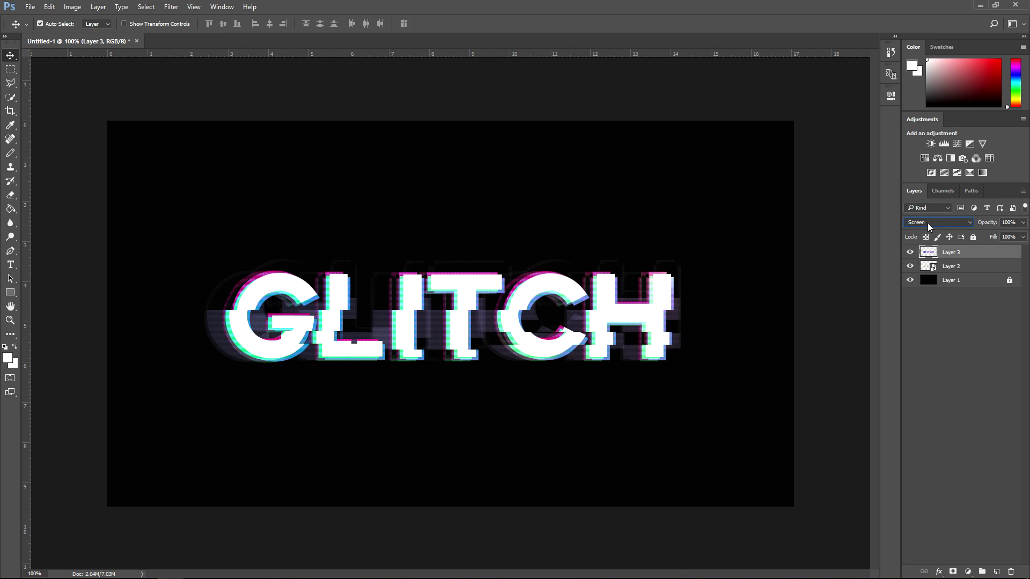
{"action": "scroll", "coordinate": [928, 223], "scroll_direction": "down", "scroll_amount": 1}
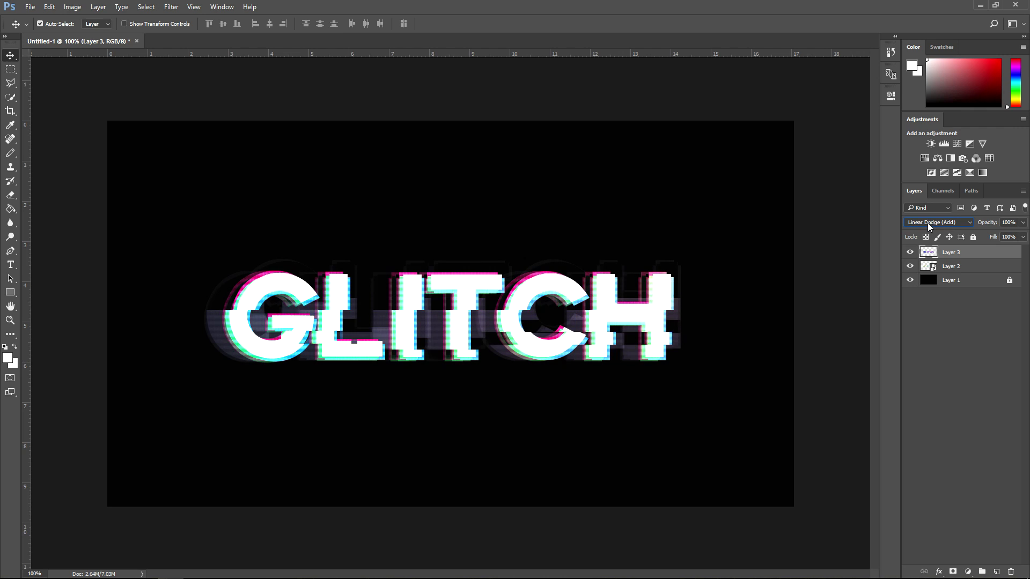
{"action": "scroll", "coordinate": [927, 223], "scroll_direction": "up", "scroll_amount": 1}
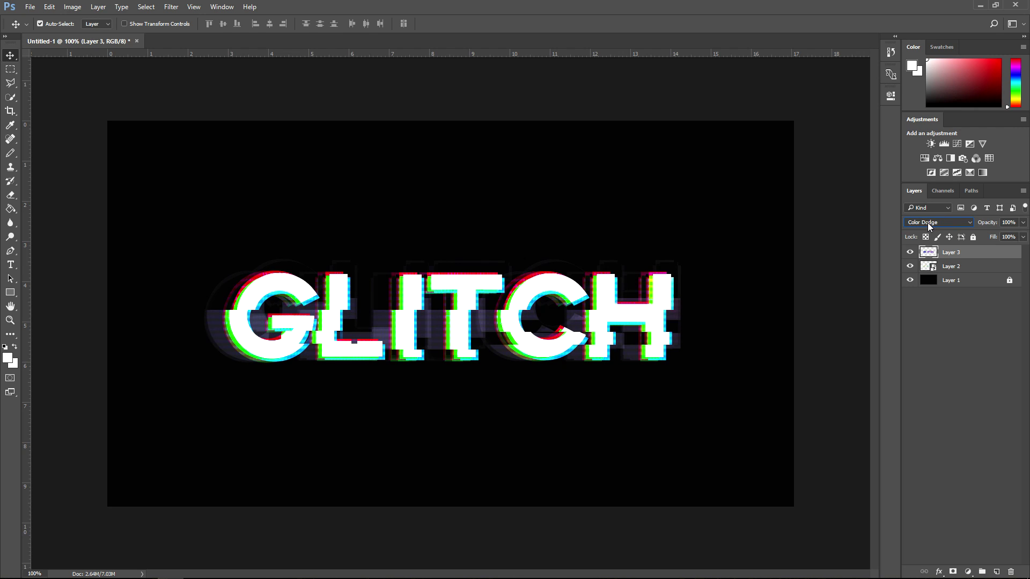
{"action": "scroll", "coordinate": [928, 223], "scroll_direction": "down", "scroll_amount": 1}
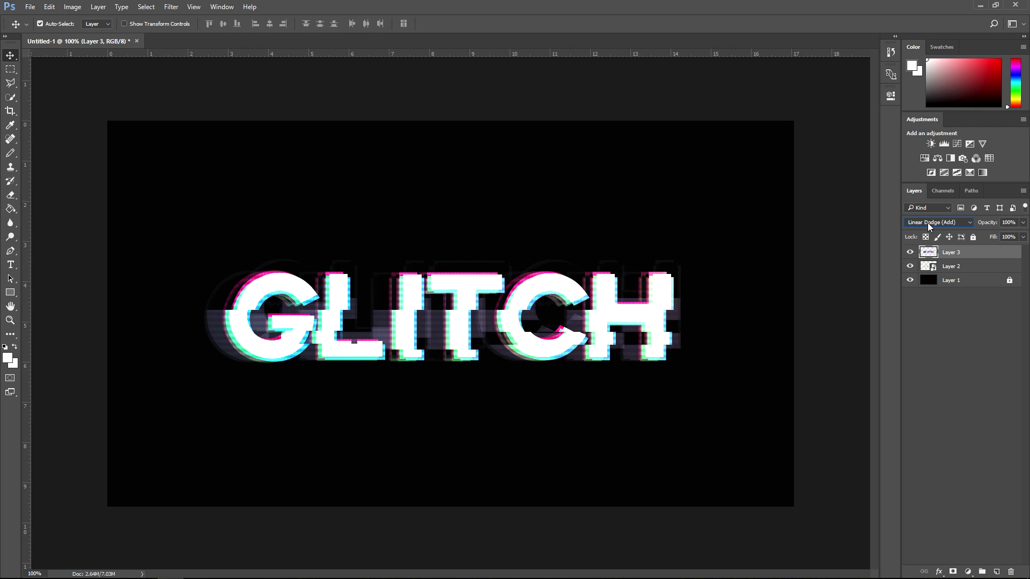
{"action": "scroll", "coordinate": [928, 223], "scroll_direction": "down", "scroll_amount": 1}
{"action": "scroll", "coordinate": [927, 223], "scroll_direction": "down", "scroll_amount": 1}
{"action": "scroll", "coordinate": [928, 223], "scroll_direction": "down", "scroll_amount": 1}
{"action": "scroll", "coordinate": [928, 223], "scroll_direction": "down", "scroll_amount": 1}
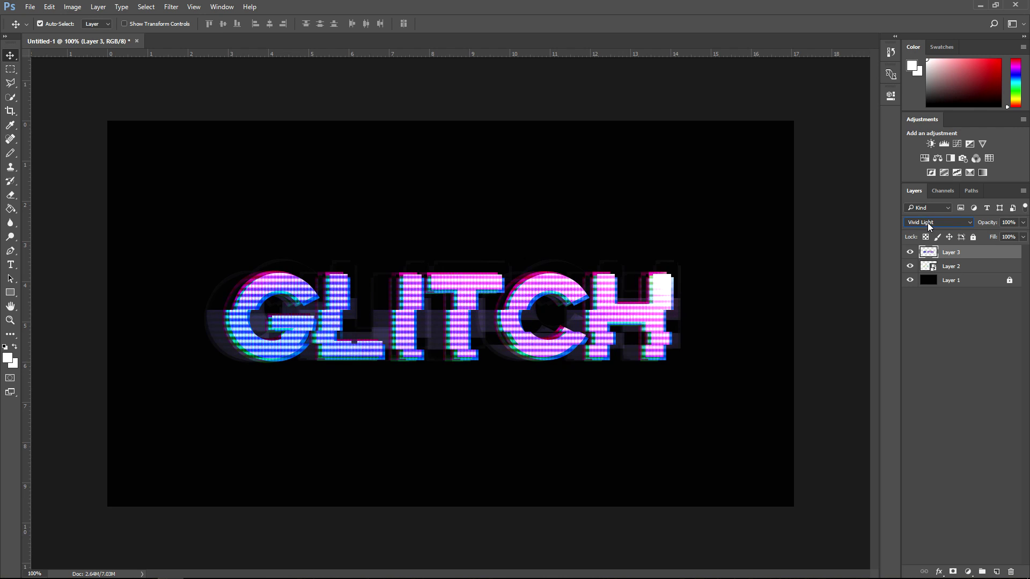
{"action": "scroll", "coordinate": [928, 223], "scroll_direction": "up", "scroll_amount": 1}
{"action": "scroll", "coordinate": [928, 223], "scroll_direction": "down", "scroll_amount": 1}
{"action": "scroll", "coordinate": [927, 223], "scroll_direction": "down", "scroll_amount": 1}
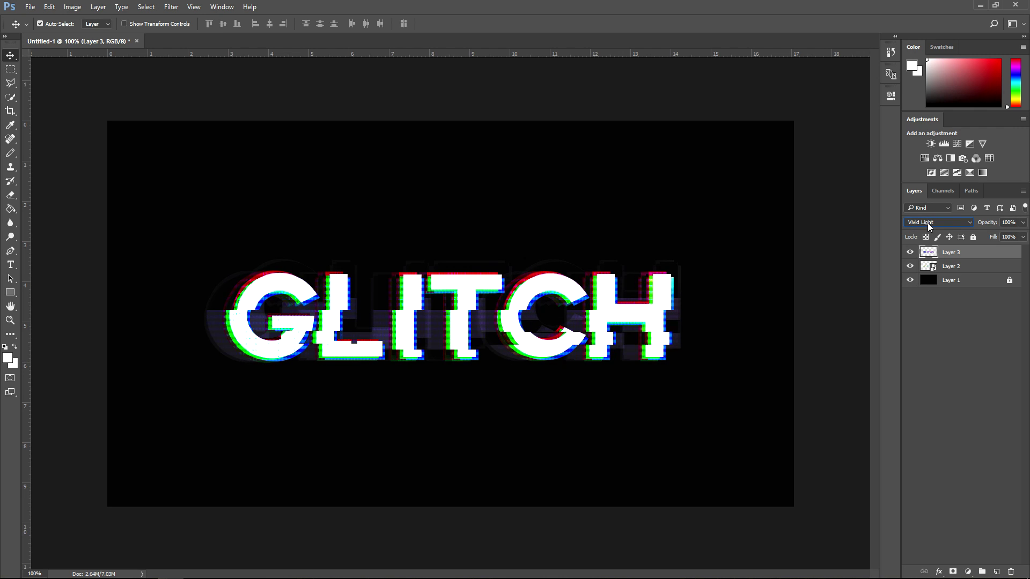
{"action": "scroll", "coordinate": [928, 223], "scroll_direction": "up", "scroll_amount": 1}
{"action": "scroll", "coordinate": [928, 223], "scroll_direction": "down", "scroll_amount": 1}
{"action": "left_click", "coordinate": [960, 282]}
{"action": "left_click", "coordinate": [967, 254]}
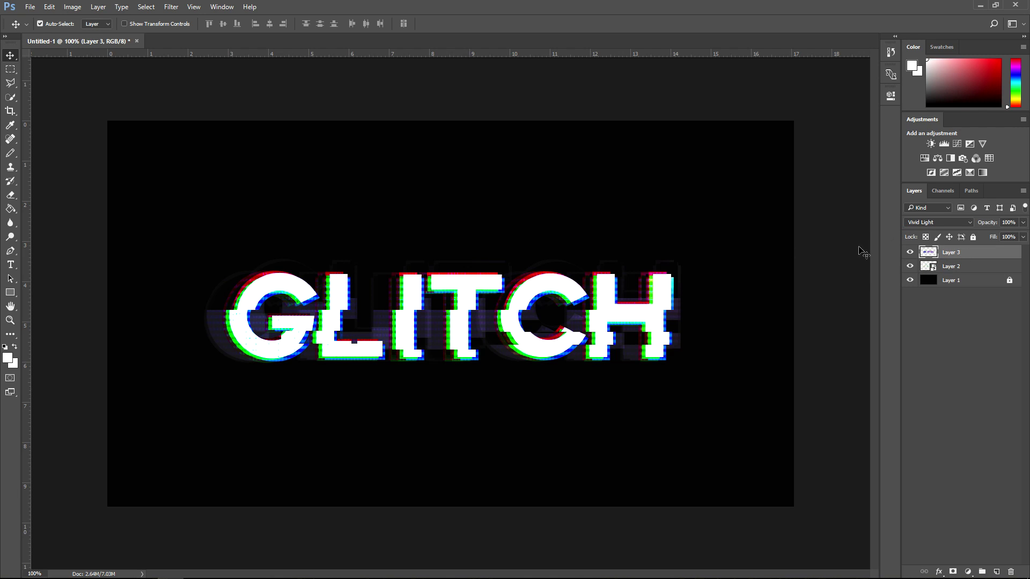